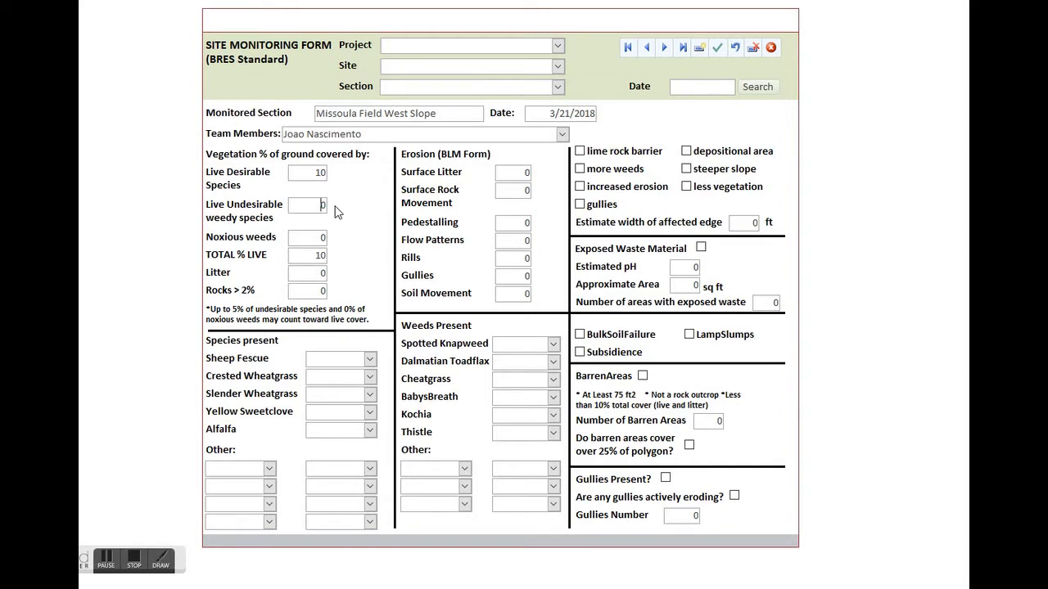
Enter ground cover percentages: 5 for live undesirable weedy species, 20 for noxious weeds, 2 for litter and 5 for rocks.
{"action": "key", "text": "Delete"}
{"action": "left_click", "coordinate": [323, 237]}
{"action": "type", "text": "2"}
{"action": "left_click", "coordinate": [311, 273]}
{"action": "key", "text": "Delete"}
{"action": "key", "text": "Tab"}
{"action": "type", "text": "5"}
Record the species present: Crested Wheatgrass as Frequent, Slender Wheatgrass as Dominant and Sheep Fescue as Infrequent.
{"action": "left_click", "coordinate": [370, 378]}
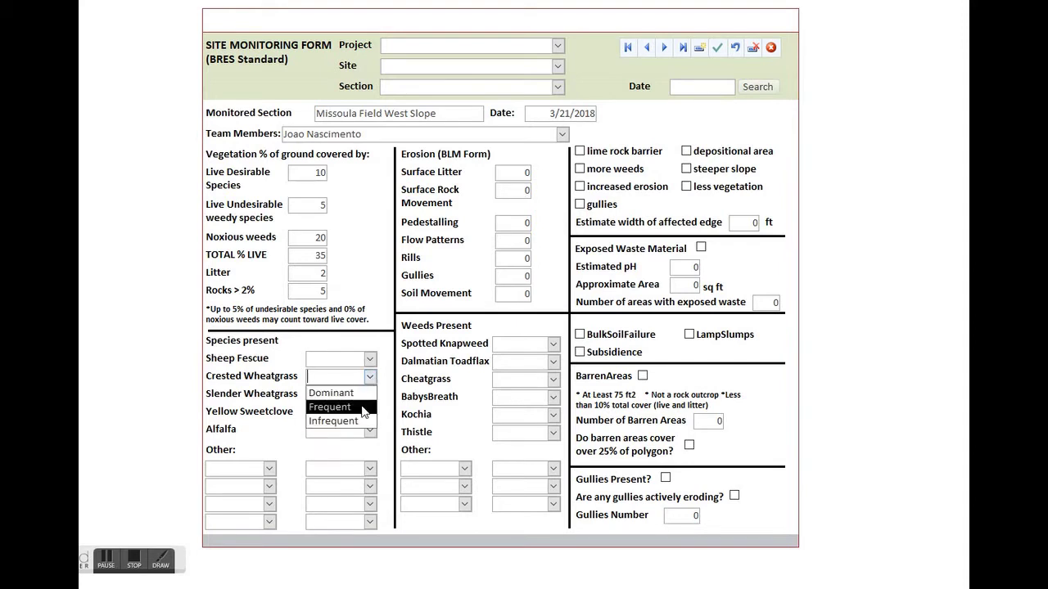
{"action": "left_click", "coordinate": [364, 407]}
{"action": "left_click", "coordinate": [370, 395]}
{"action": "left_click", "coordinate": [362, 411]}
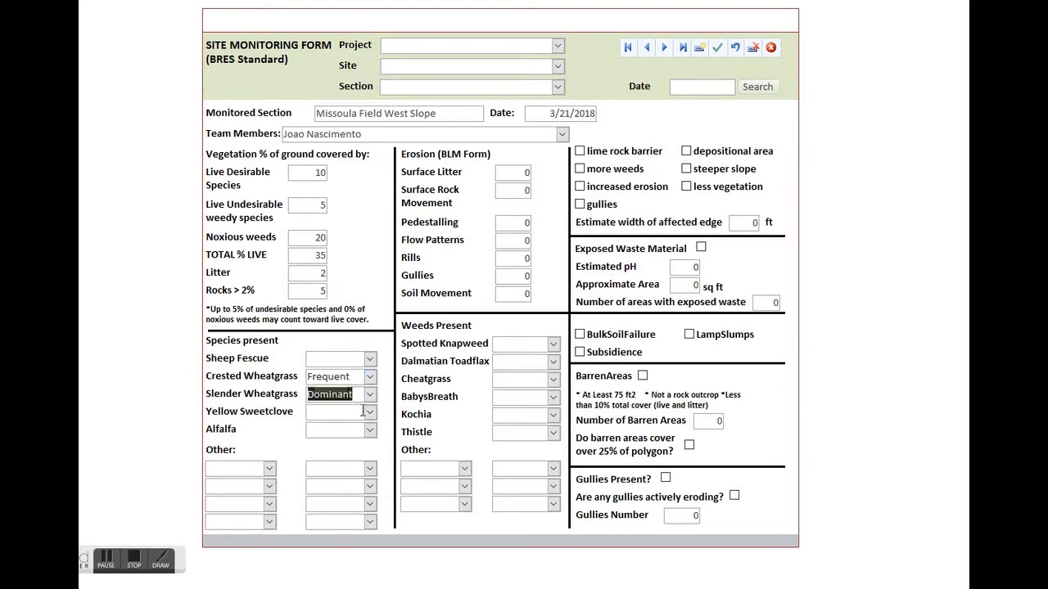
{"action": "left_click", "coordinate": [370, 358]}
{"action": "left_click", "coordinate": [367, 401]}
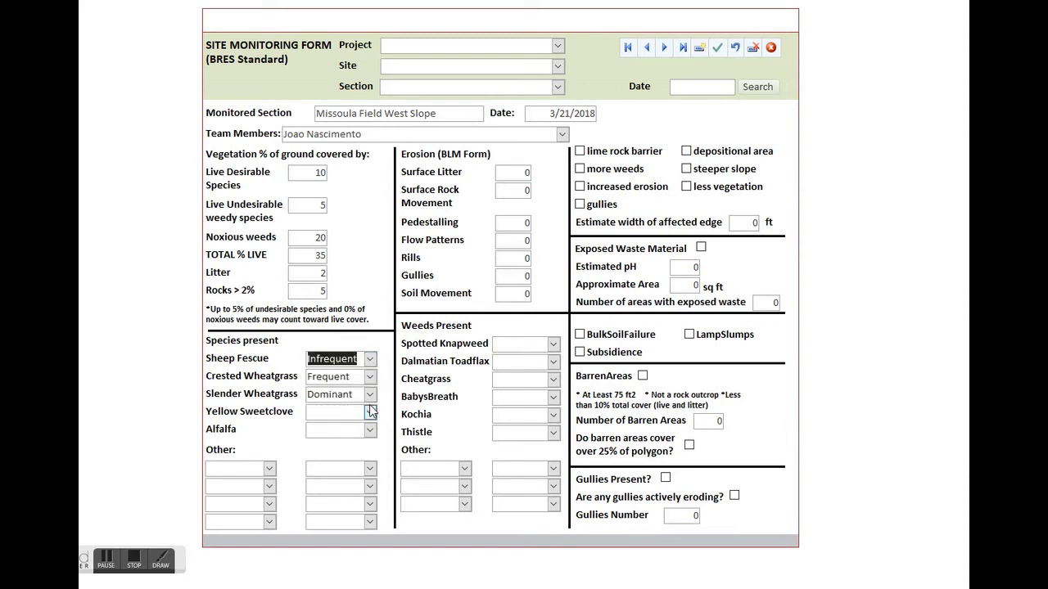
Add Astragalus / Oxytropis as the first other species present.
{"action": "left_click", "coordinate": [269, 468]}
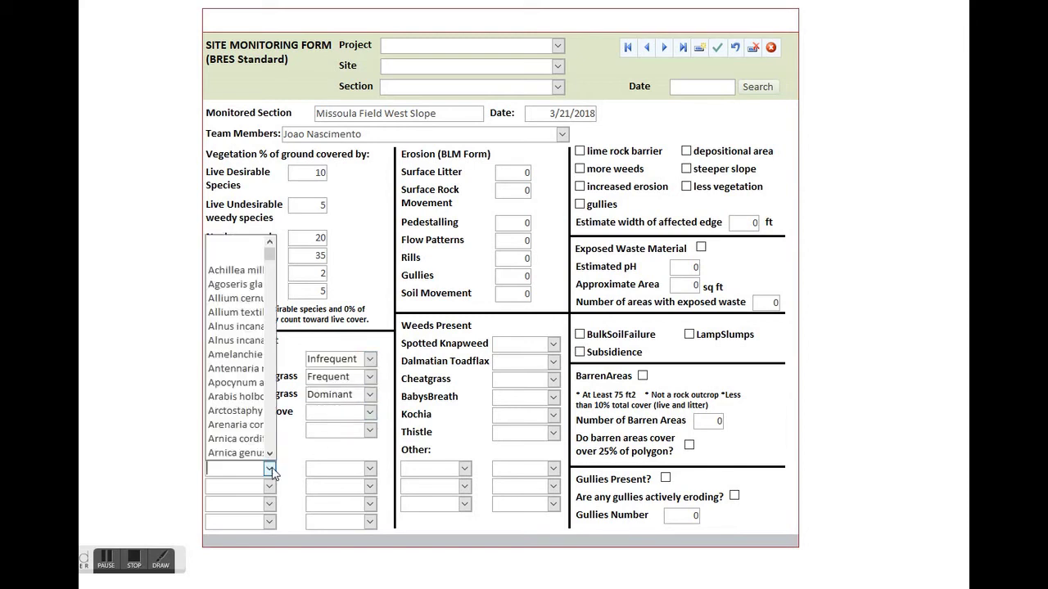
{"action": "scroll", "coordinate": [253, 425], "scroll_direction": "down", "scroll_amount": 3}
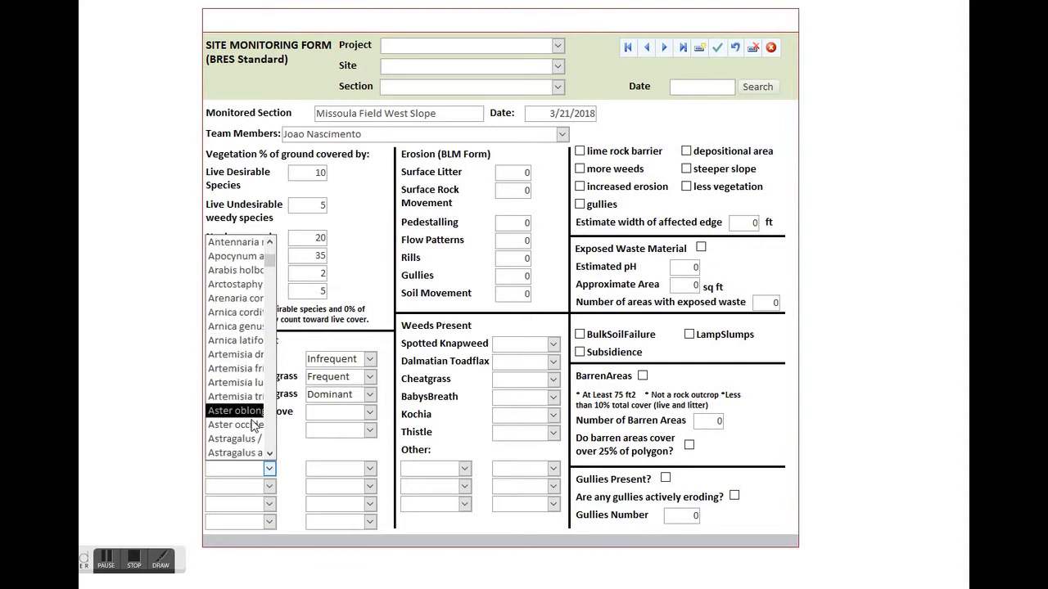
{"action": "left_click", "coordinate": [244, 398]}
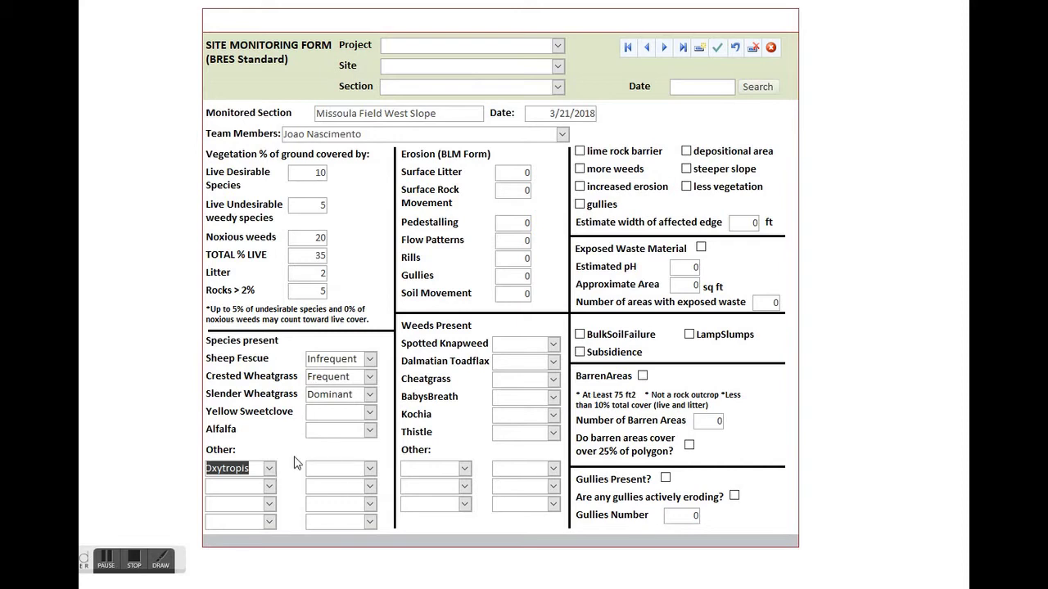
Set the Surface Litter erosion score to 2.
{"action": "left_click", "coordinate": [520, 174]}
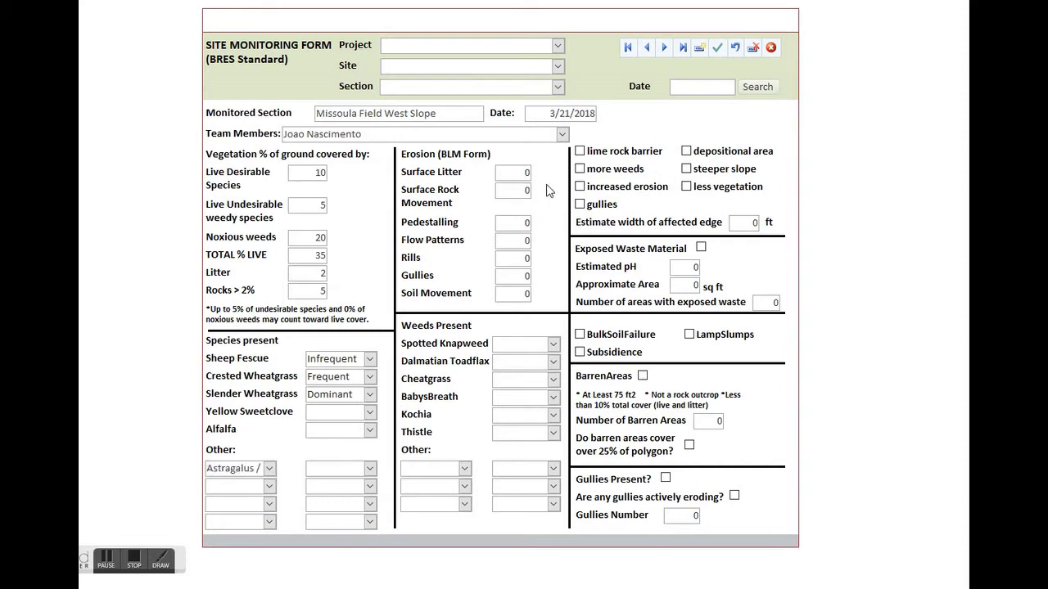
{"action": "type", "text": "2"}
{"action": "key", "text": "Delete"}
Record the weeds present: Dalmatian Toadflax as Dominant and Kochia as Infrequent.
{"action": "left_click", "coordinate": [553, 362]}
{"action": "left_click", "coordinate": [545, 378]}
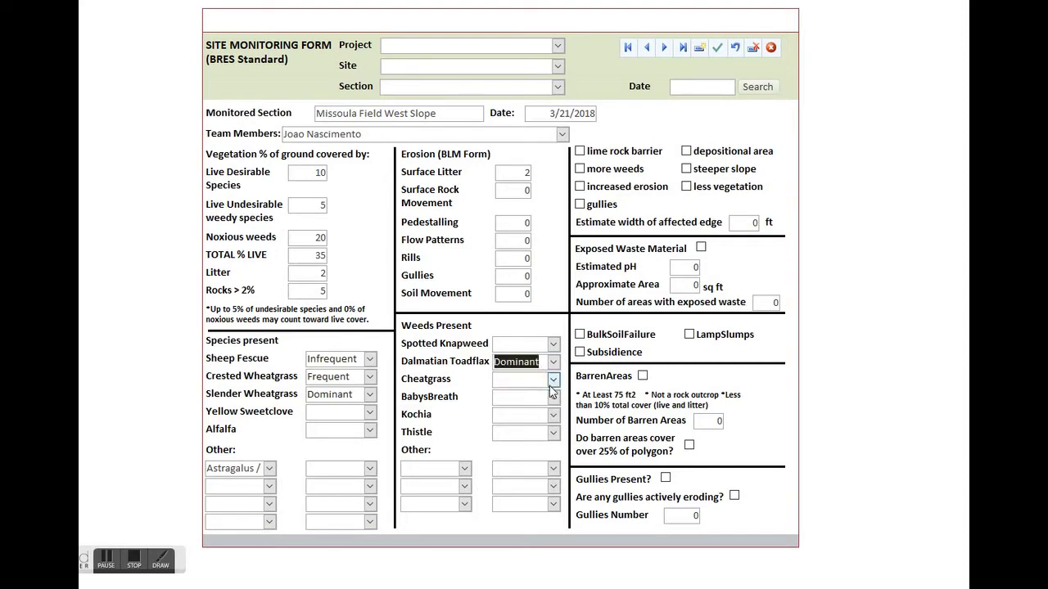
{"action": "left_click", "coordinate": [554, 415]}
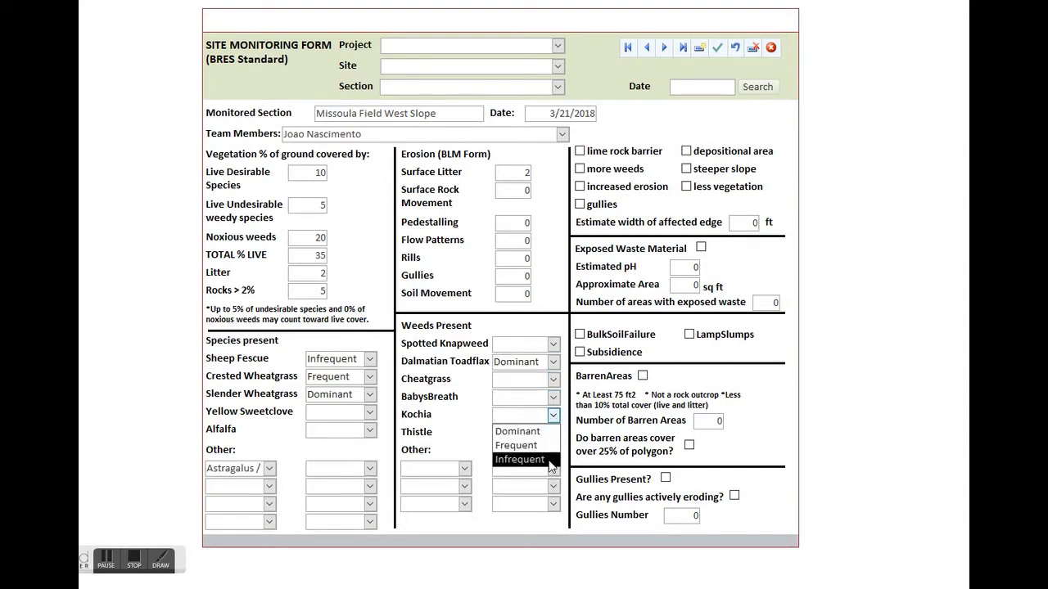
{"action": "left_click", "coordinate": [540, 460]}
{"action": "left_click", "coordinate": [462, 370]}
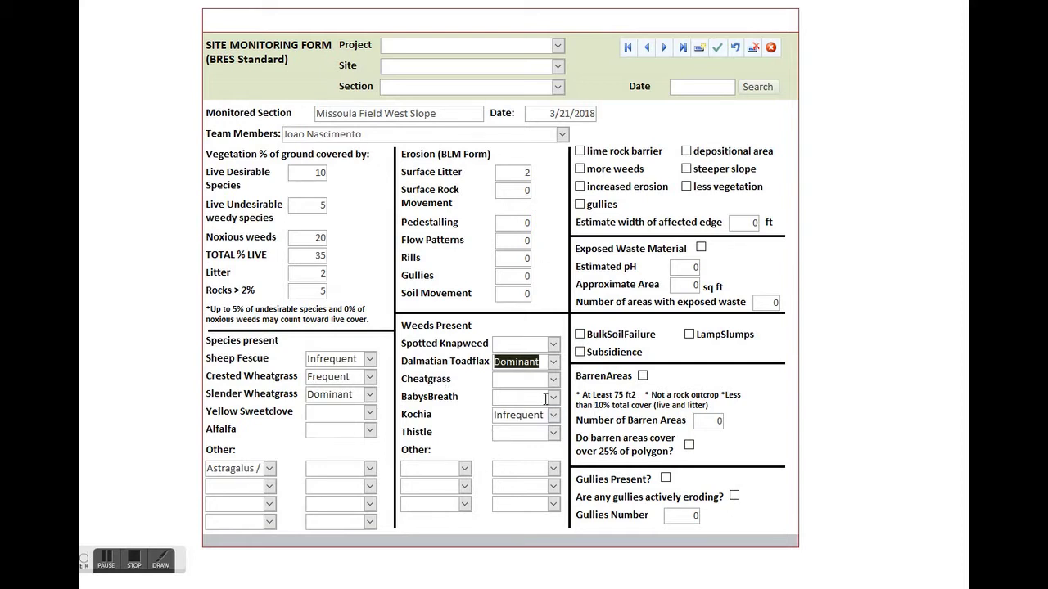
Mark the edge conditions depositional area and more weeds, leaving lime rock barrier unmarked.
{"action": "left_click", "coordinate": [580, 151]}
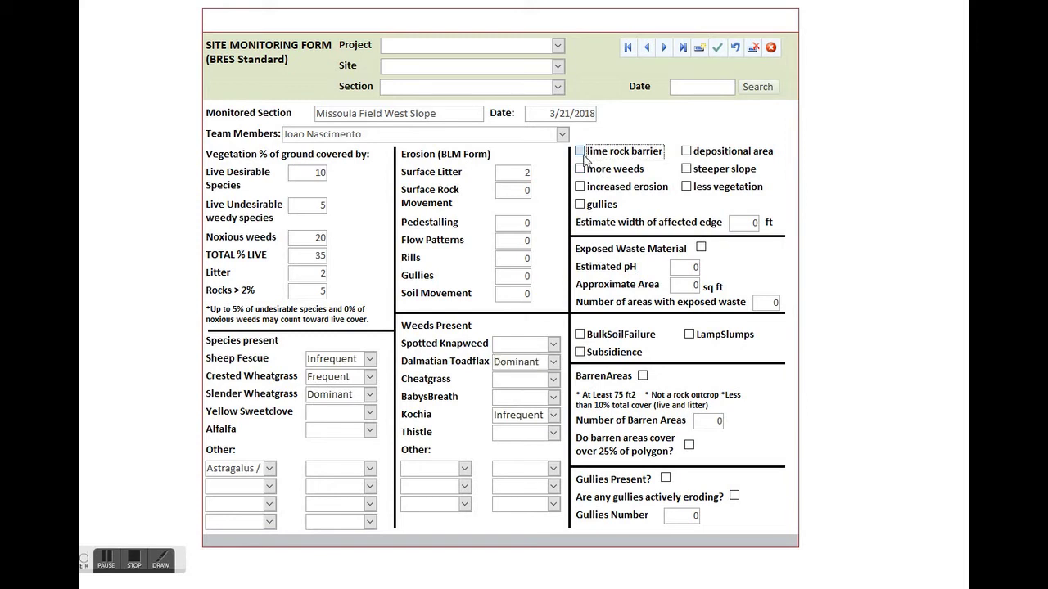
{"action": "left_click", "coordinate": [580, 151]}
{"action": "left_click", "coordinate": [685, 151]}
{"action": "left_click", "coordinate": [580, 170]}
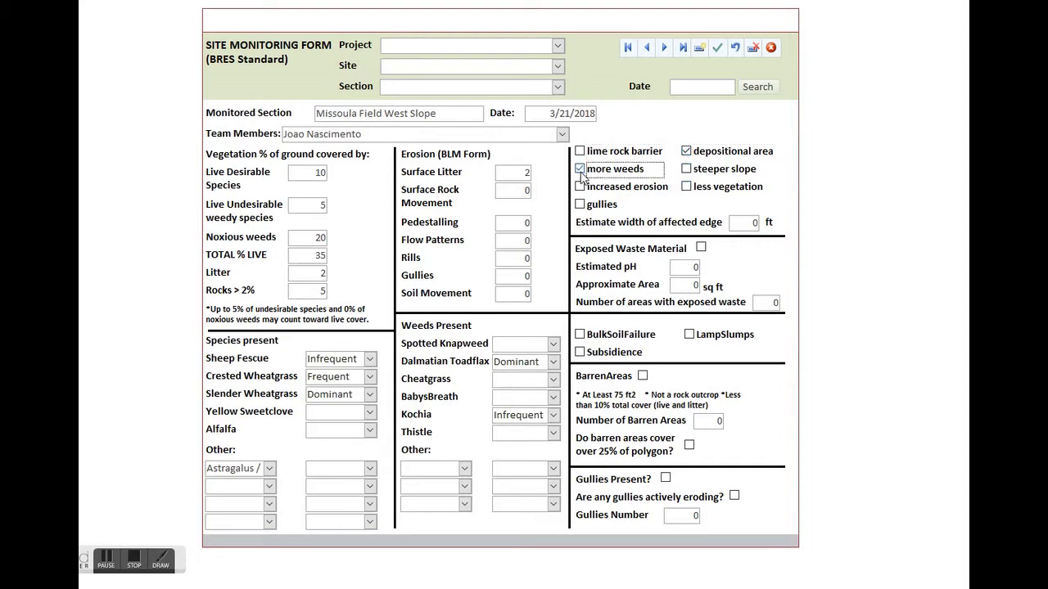
Flag exposed waste material with an estimated pH of 4 and an approximate area of 50 sq ft, and mark bulk soil failure.
{"action": "left_click", "coordinate": [701, 247]}
{"action": "double_click", "coordinate": [688, 267]}
{"action": "type", "text": "4"}
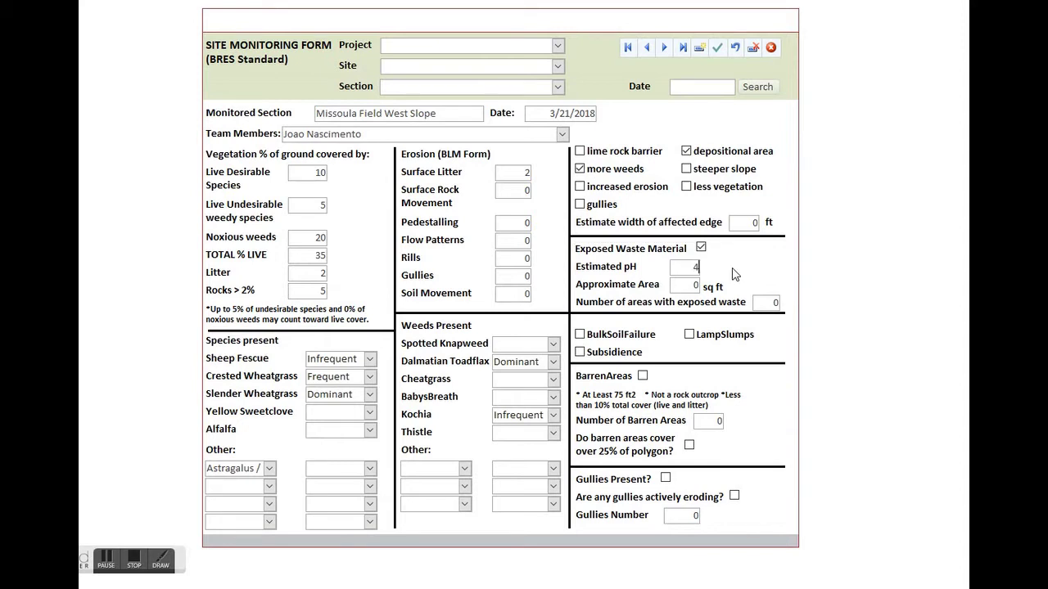
{"action": "left_click", "coordinate": [694, 285]}
{"action": "double_click", "coordinate": [694, 284]}
{"action": "type", "text": "50"}
{"action": "left_click", "coordinate": [592, 339]}
Save the completed monitoring record, bring up a blank record and close the site monitoring form.
{"action": "left_click", "coordinate": [718, 47]}
{"action": "left_click", "coordinate": [701, 51]}
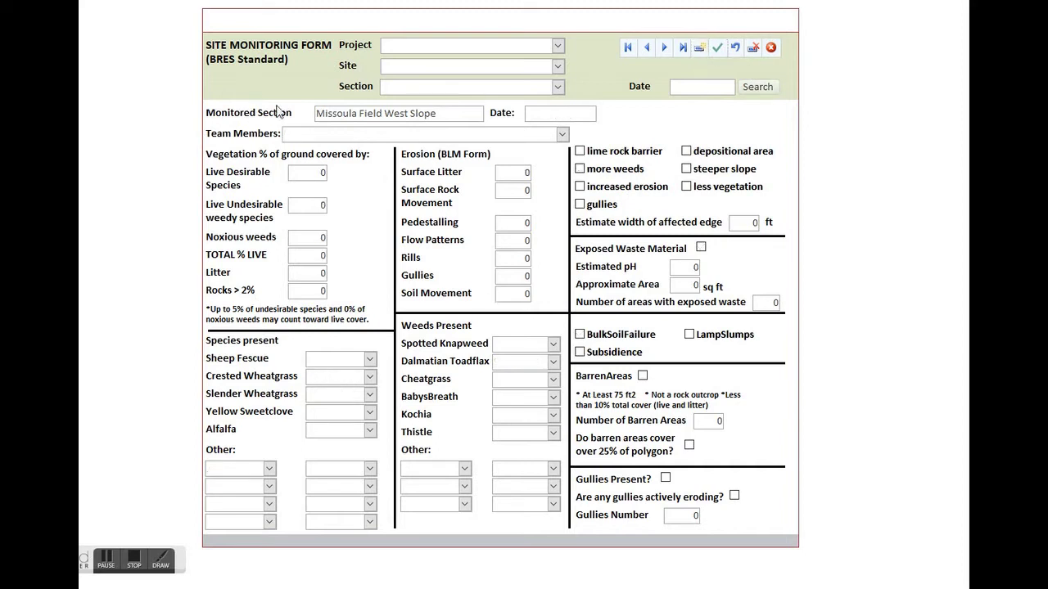
{"action": "left_click", "coordinate": [771, 49]}
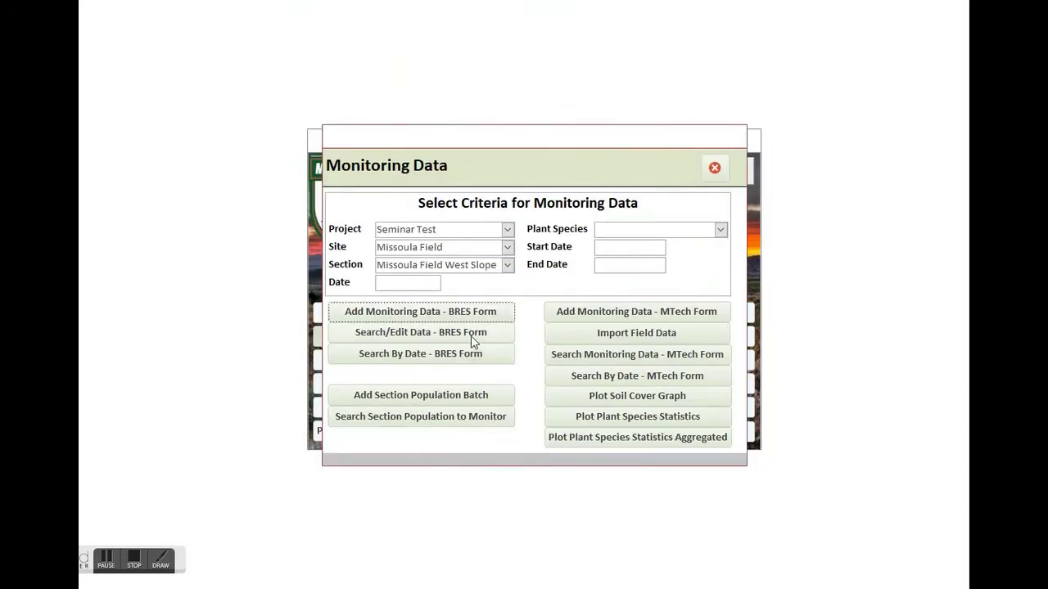
Set the monitoring criteria to the Anaconda Smelter Restoration project, Smelter Hill site and Hill - Northeast Slope section.
{"action": "left_click", "coordinate": [507, 230]}
{"action": "left_click", "coordinate": [509, 244]}
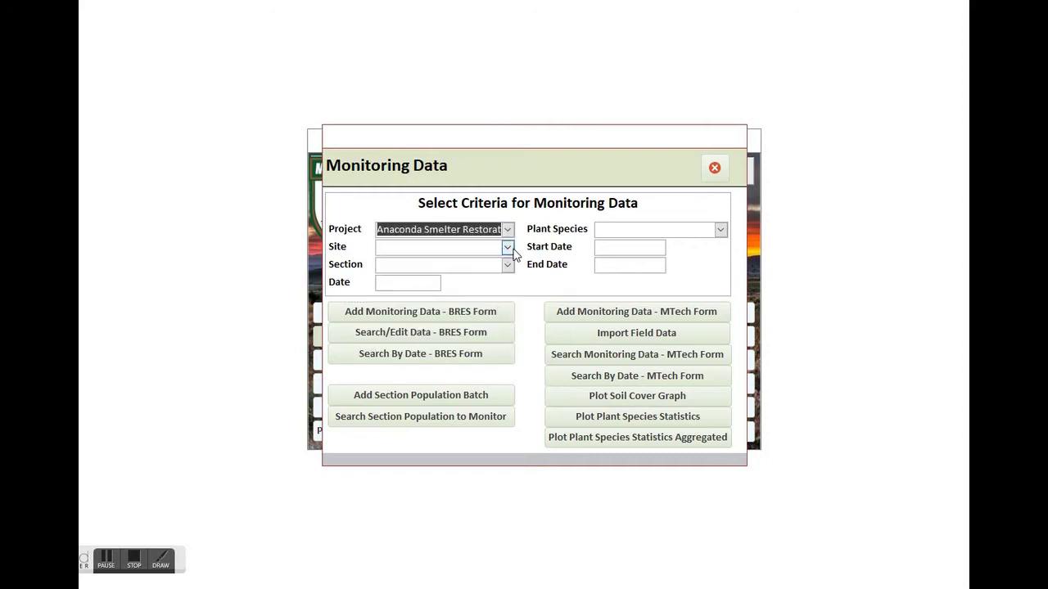
{"action": "left_click", "coordinate": [509, 248]}
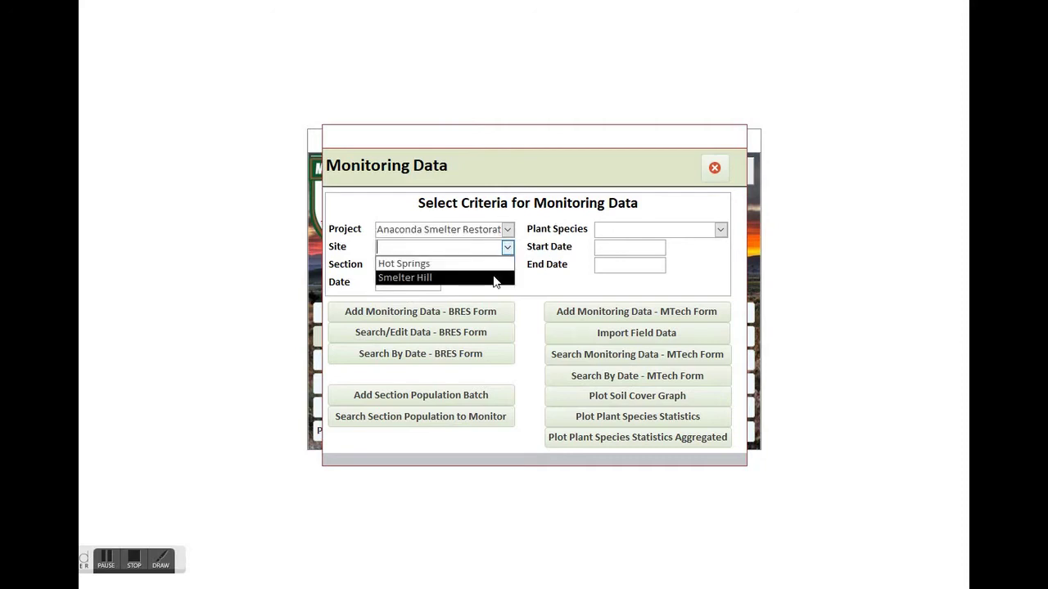
{"action": "left_click", "coordinate": [494, 278]}
{"action": "left_click", "coordinate": [508, 265]}
{"action": "left_click", "coordinate": [503, 280]}
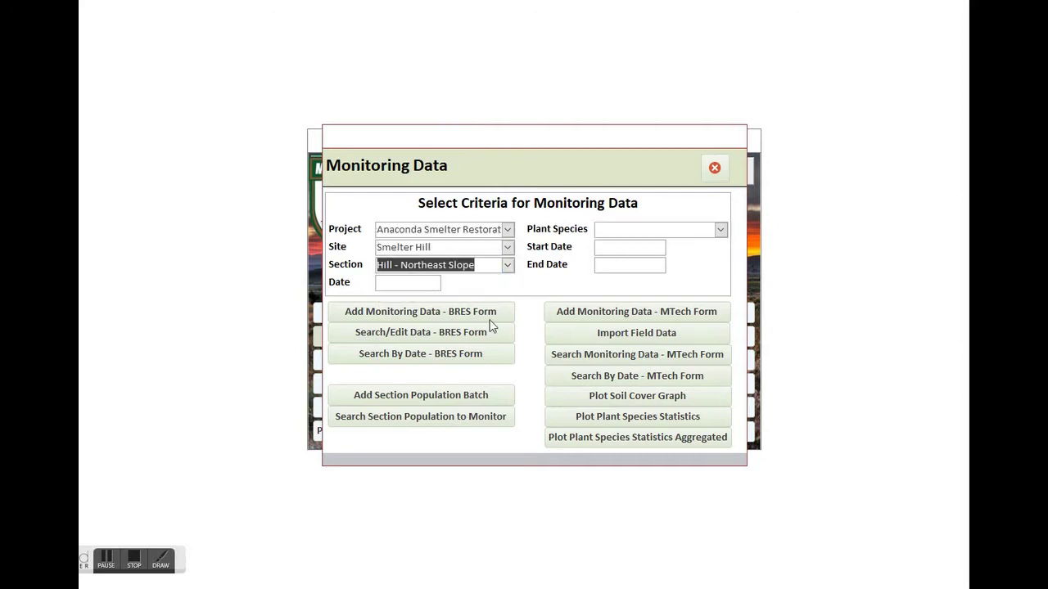
Open the existing BRES monitoring data for the chosen section, review the record and close it.
{"action": "left_click", "coordinate": [480, 333]}
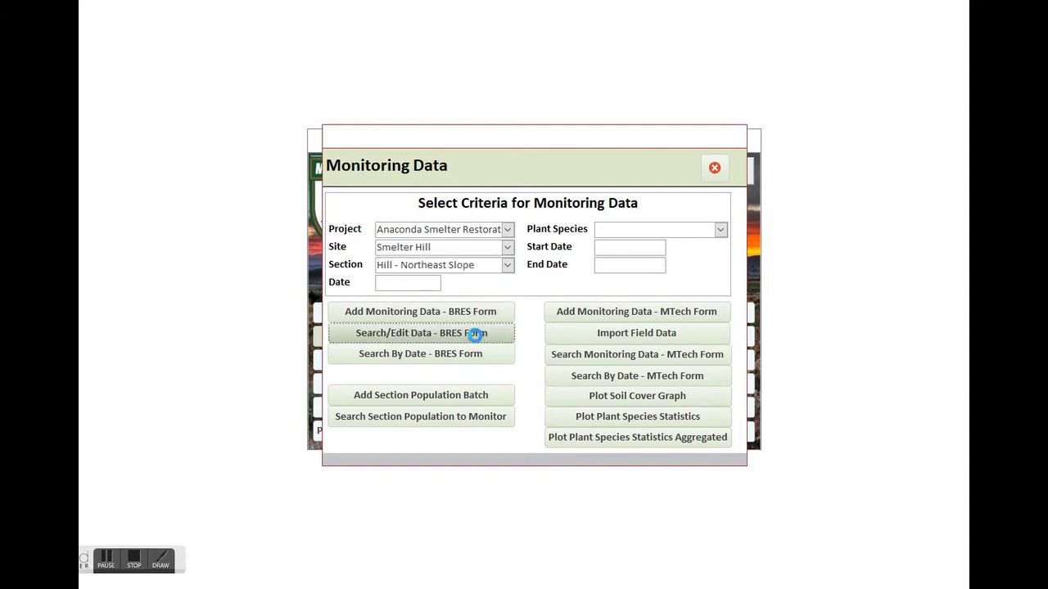
{"action": "left_click_drag", "start_coordinate": [402, 52], "coordinate": [569, 18]}
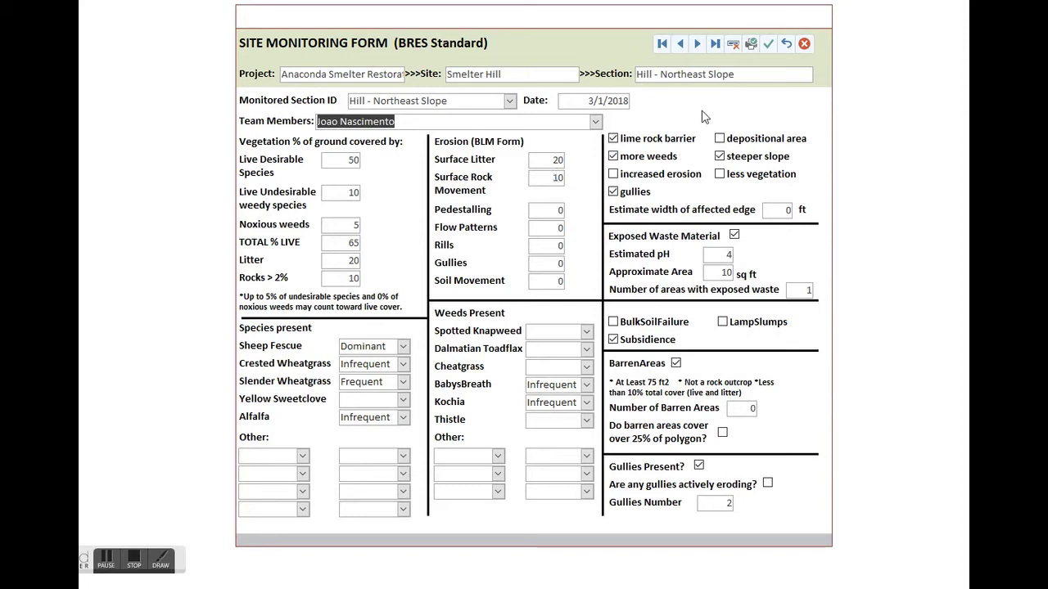
{"action": "left_click", "coordinate": [805, 45]}
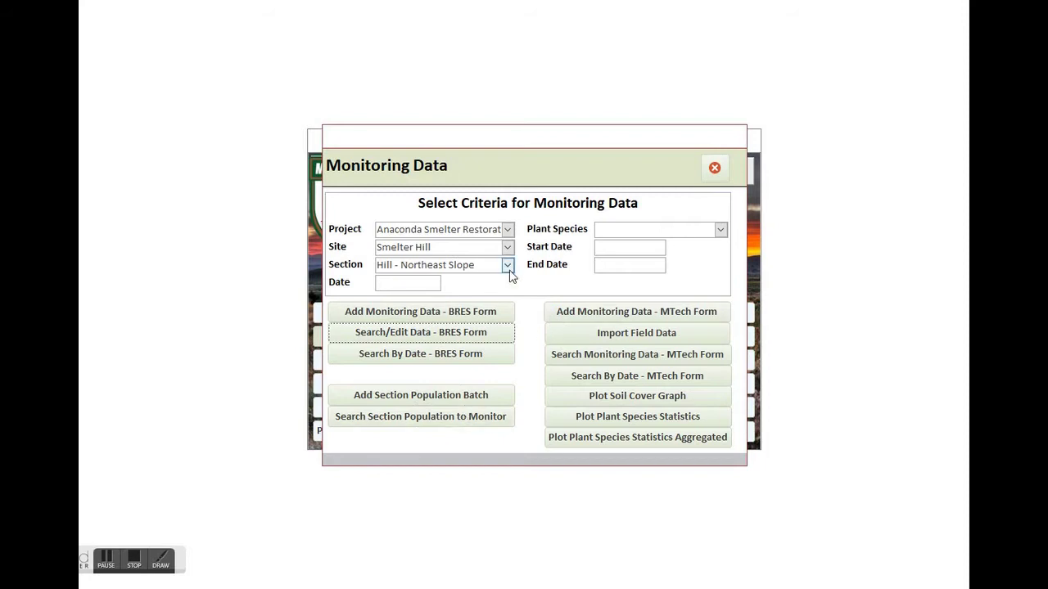
Start a new section population batch named Batch 1 with planting date 3/22/2018.
{"action": "left_click", "coordinate": [481, 397]}
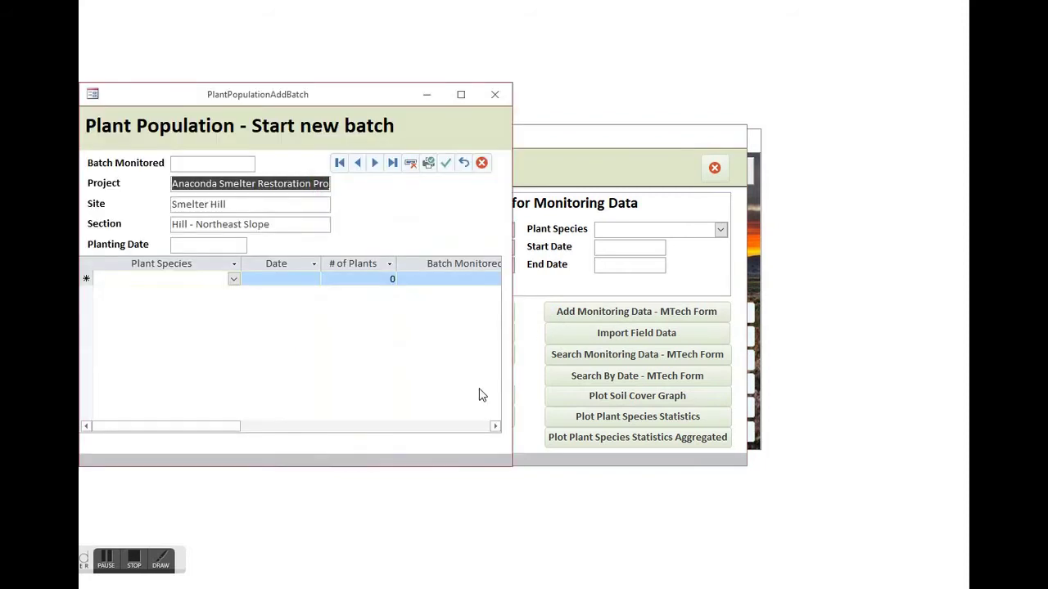
{"action": "left_click_drag", "start_coordinate": [299, 99], "coordinate": [528, 98]}
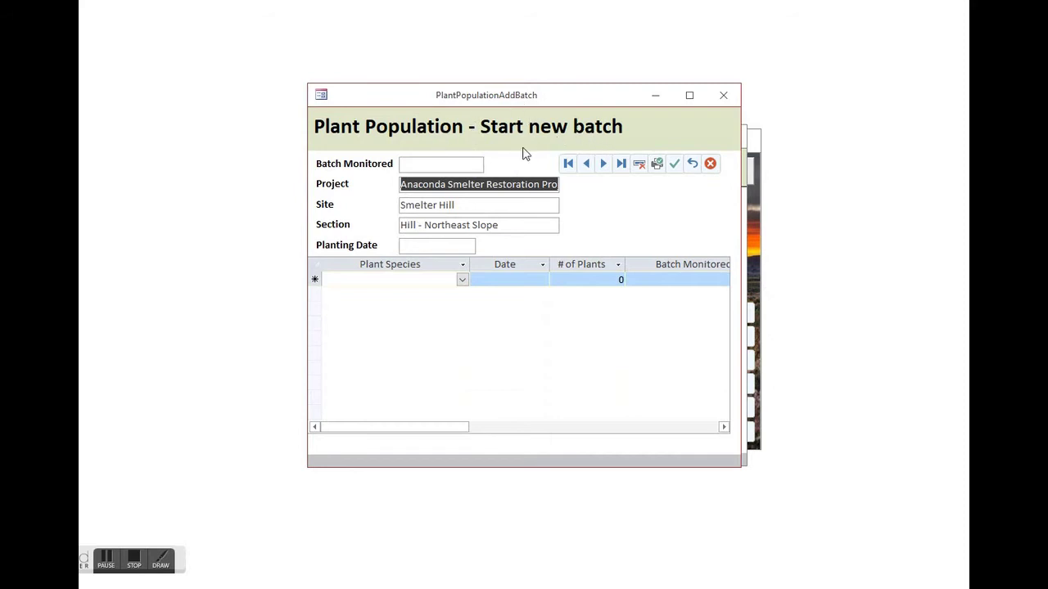
{"action": "left_click", "coordinate": [443, 166]}
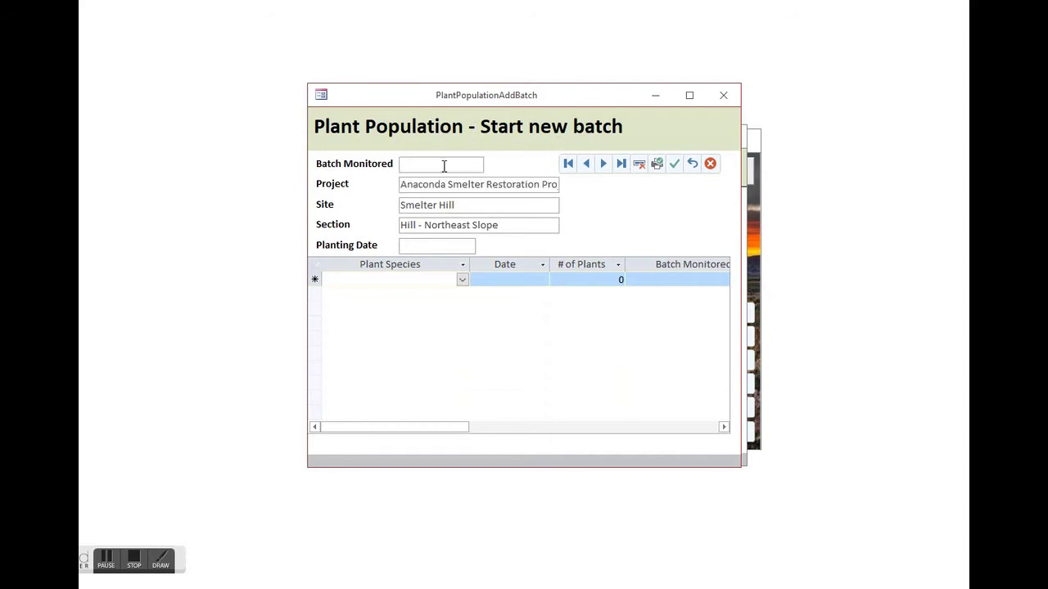
{"action": "type", "text": "Batch 1"}
{"action": "left_click", "coordinate": [451, 243]}
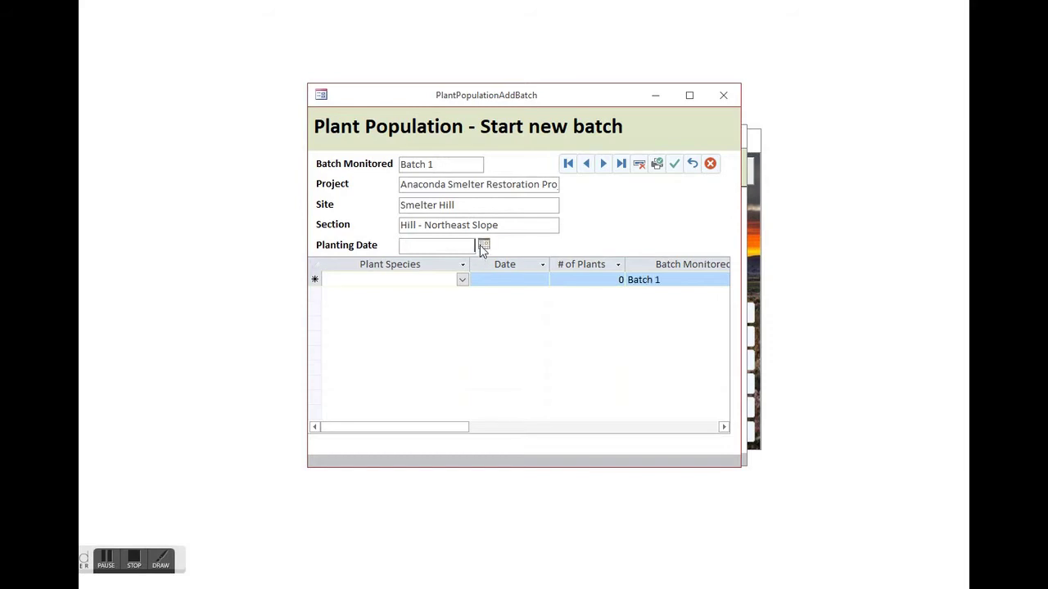
{"action": "left_click", "coordinate": [483, 246]}
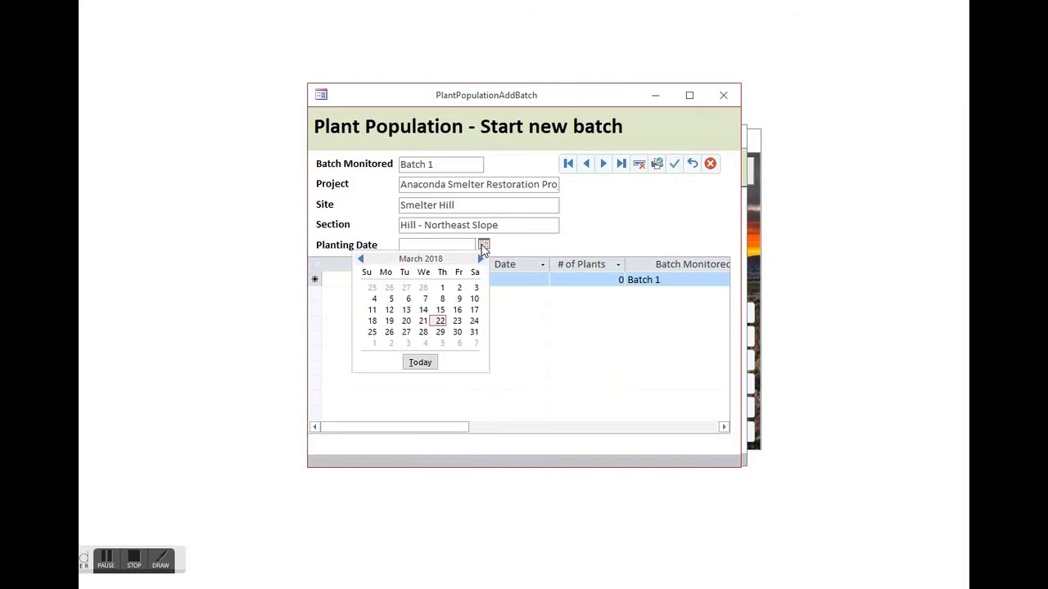
{"action": "left_click", "coordinate": [439, 323]}
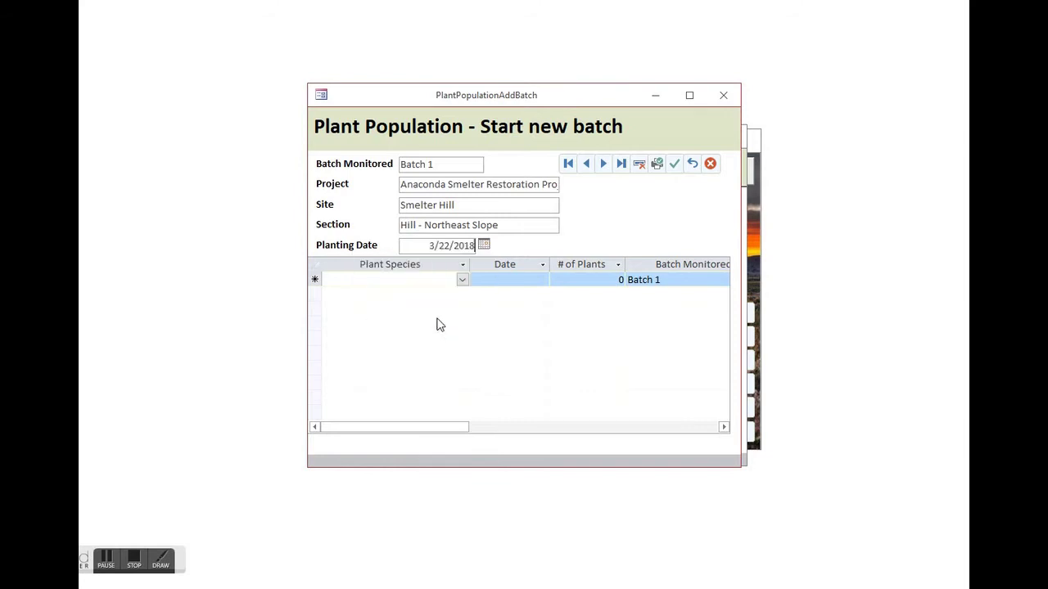
Add Artemisia ludoviciana to the batch's plant list with 100 plants.
{"action": "left_click", "coordinate": [463, 281]}
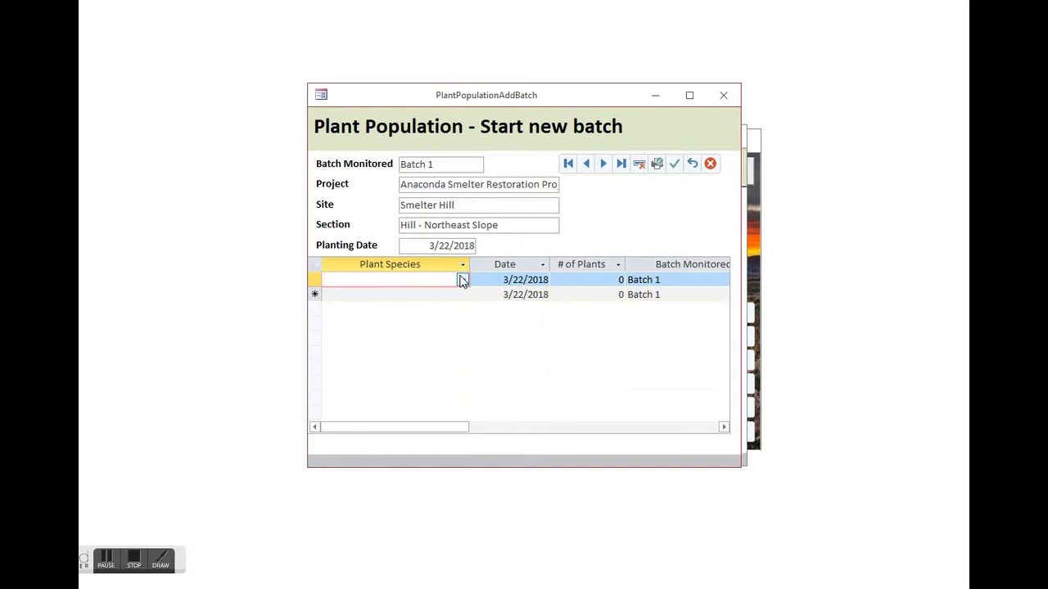
{"action": "left_click", "coordinate": [463, 279]}
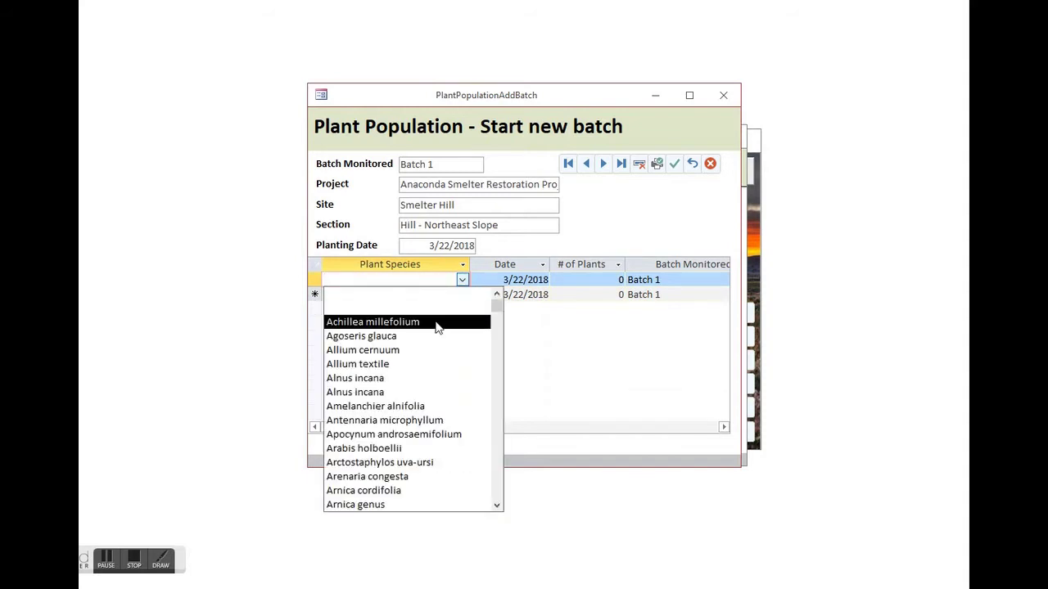
{"action": "scroll", "coordinate": [432, 352], "scroll_direction": "down", "scroll_amount": 3}
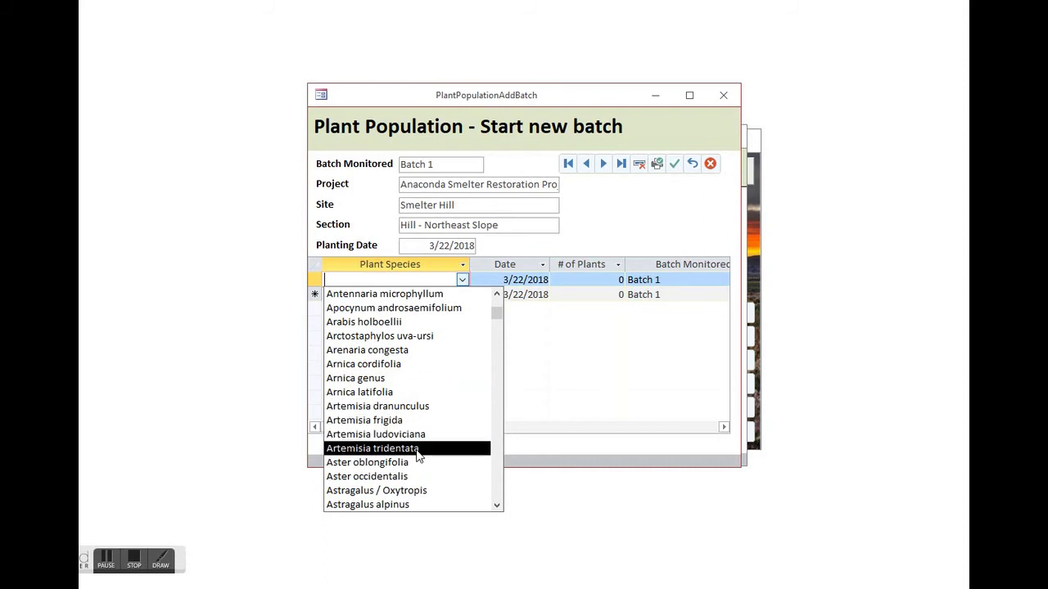
{"action": "left_click", "coordinate": [419, 434]}
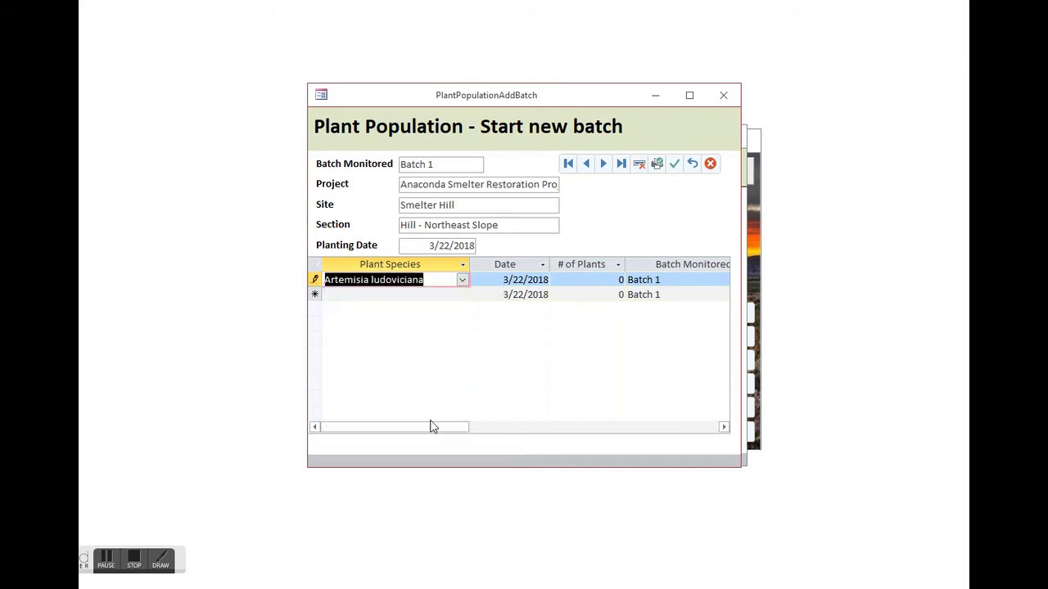
{"action": "left_click", "coordinate": [604, 281]}
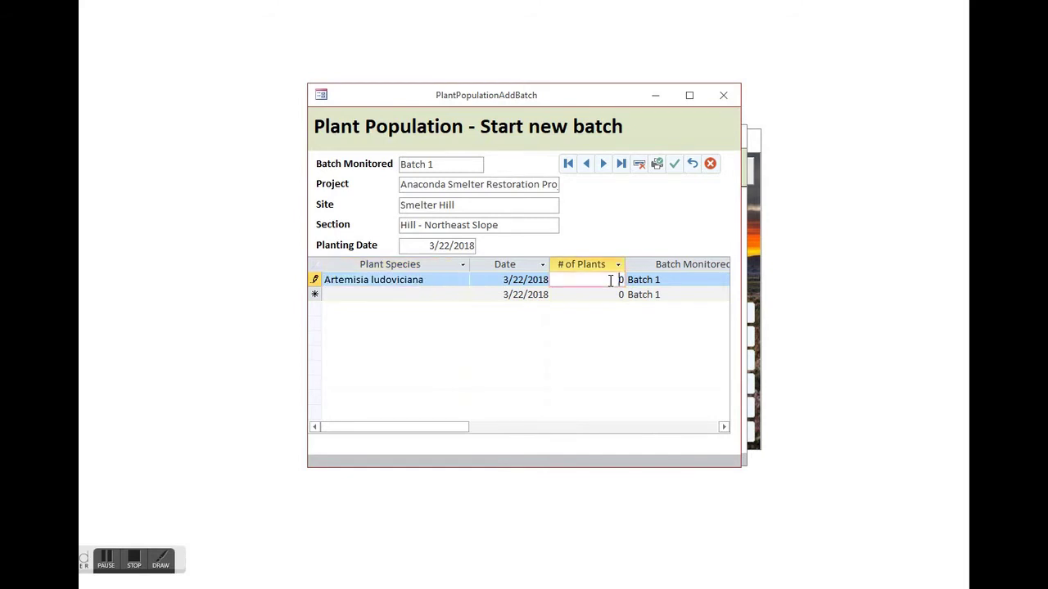
{"action": "type", "text": "100"}
Add Juniperus horizontalis as the second species in the batch's plant list.
{"action": "left_click", "coordinate": [617, 295]}
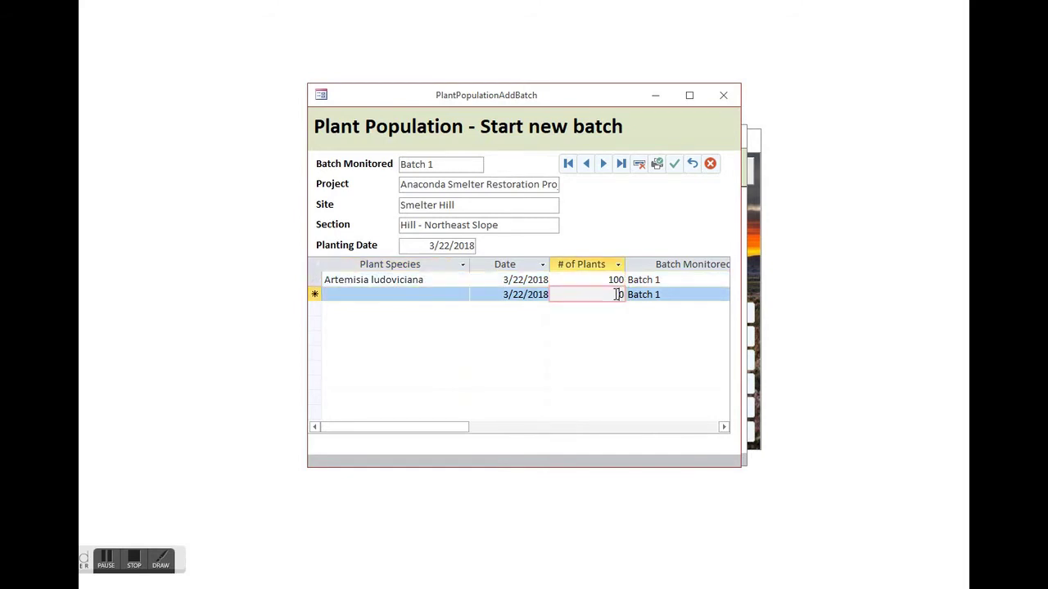
{"action": "left_click", "coordinate": [461, 295]}
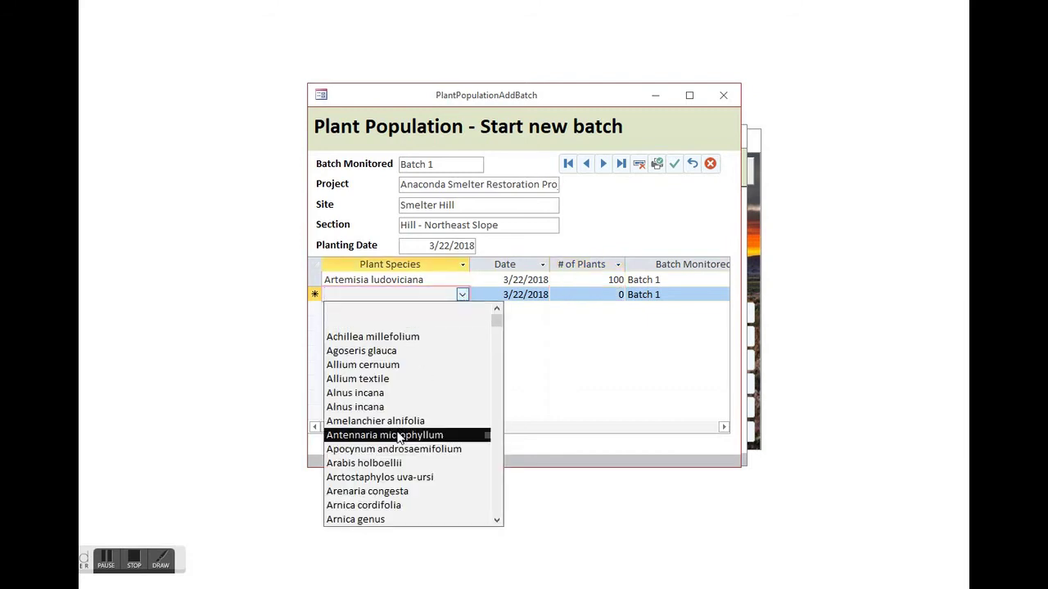
{"action": "scroll", "coordinate": [418, 436], "scroll_direction": "down", "scroll_amount": 6}
{"action": "type", "text": "j"}
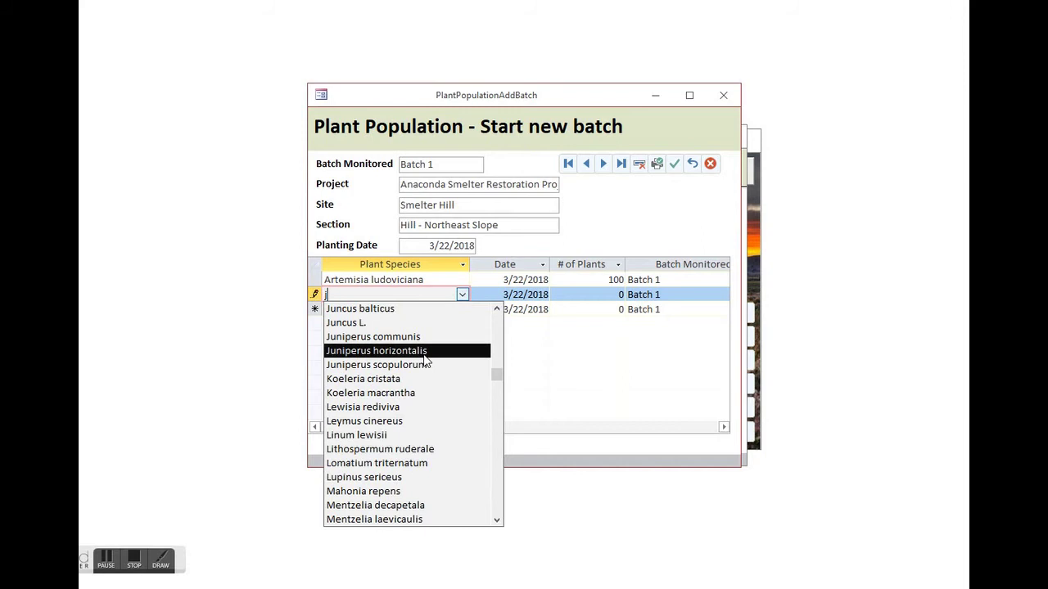
{"action": "left_click", "coordinate": [385, 350]}
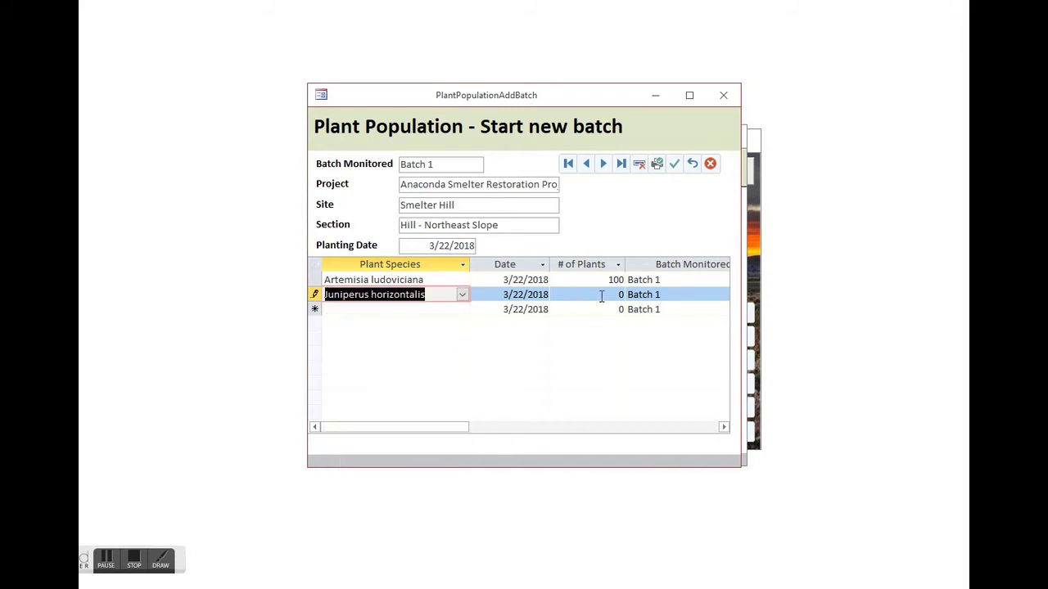
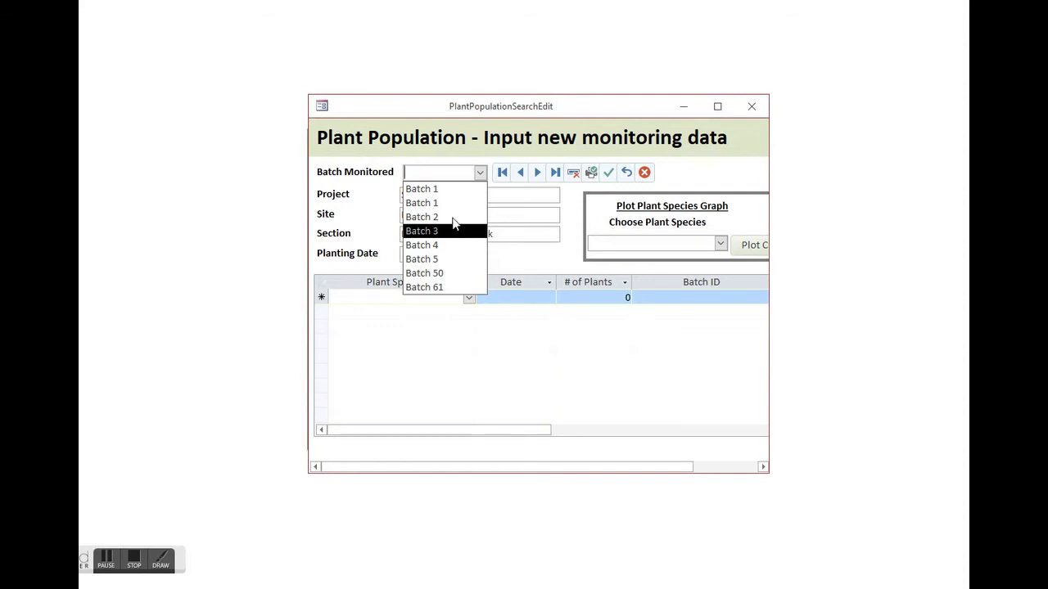
Review the plant population records of Batch 1, Batch 2 and Batch 3 for the Missoula Field Track section.
{"action": "left_click", "coordinate": [466, 189]}
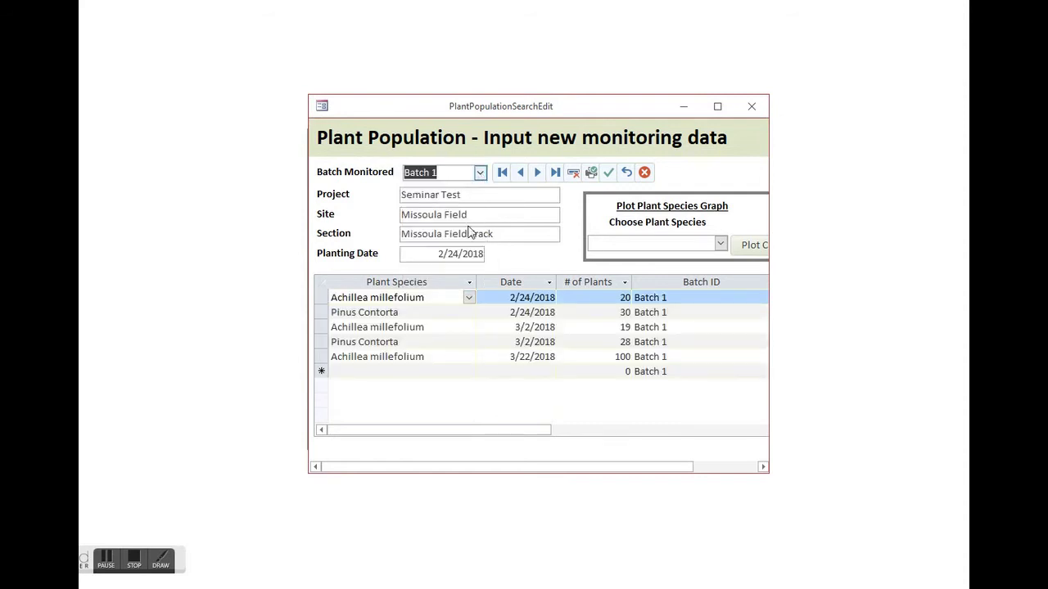
{"action": "left_click", "coordinate": [480, 173]}
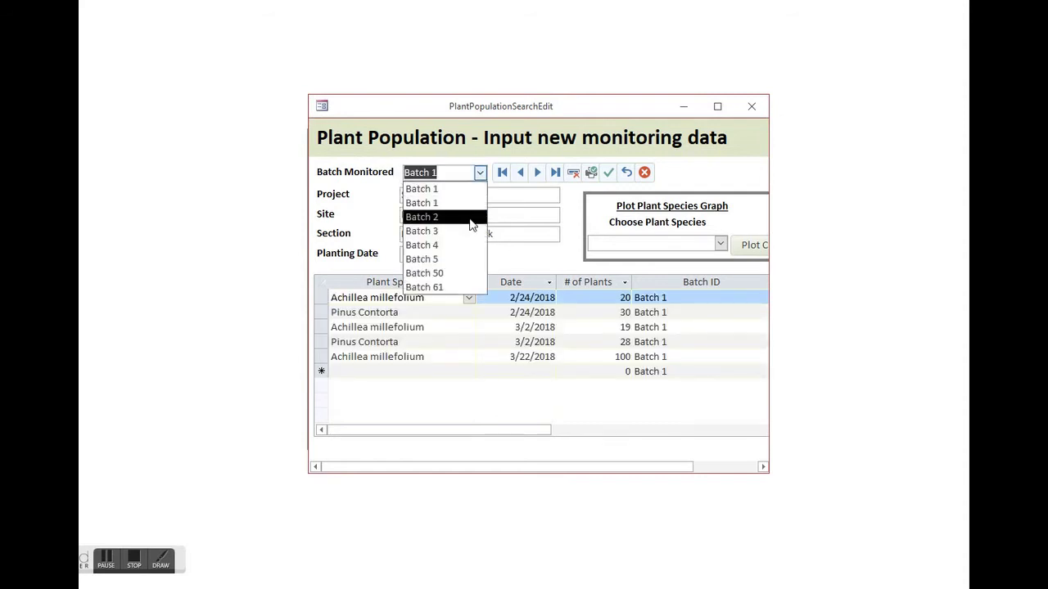
{"action": "left_click", "coordinate": [471, 217]}
{"action": "left_click", "coordinate": [481, 173]}
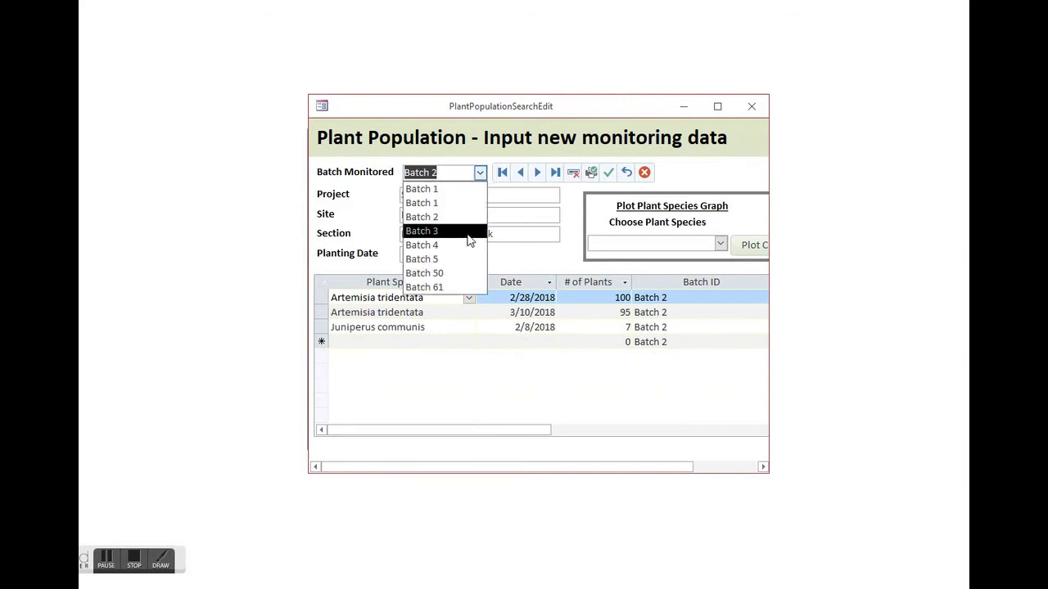
{"action": "left_click", "coordinate": [468, 232]}
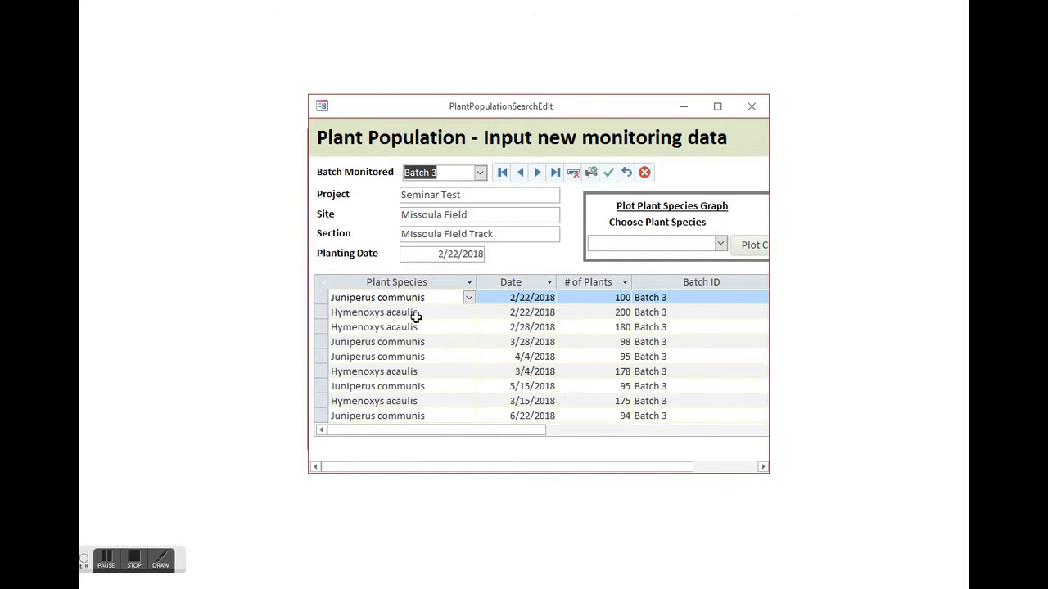
{"action": "scroll", "coordinate": [461, 323], "scroll_direction": "down", "scroll_amount": 5}
{"action": "scroll", "coordinate": [465, 342], "scroll_direction": "up", "scroll_amount": 3}
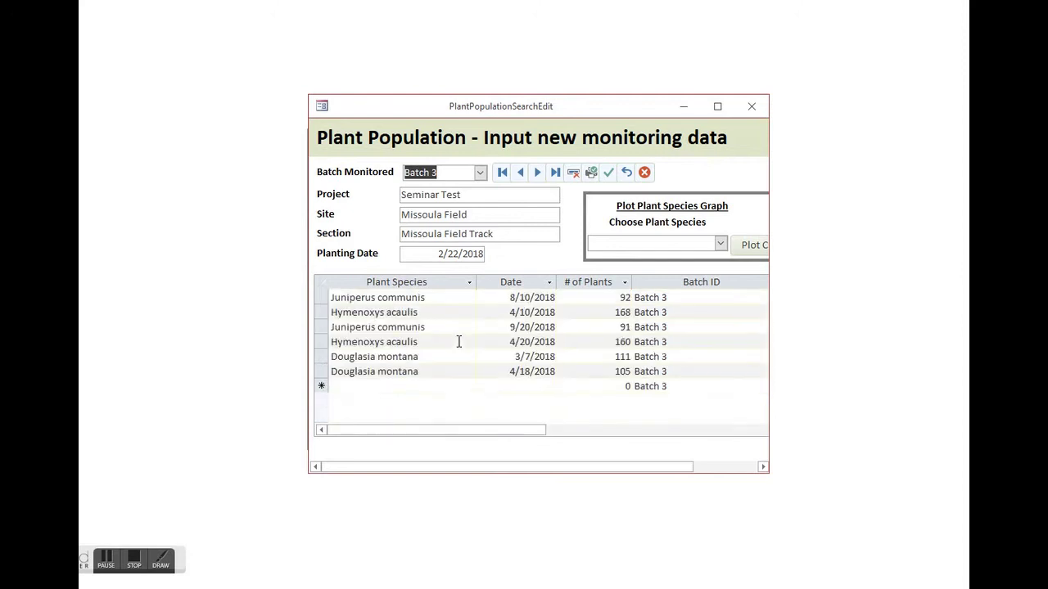
Plot the Juniperus communis population chart for Batch 3, examine it, and close the chart and the batch form.
{"action": "left_click_drag", "start_coordinate": [548, 107], "coordinate": [514, 96]}
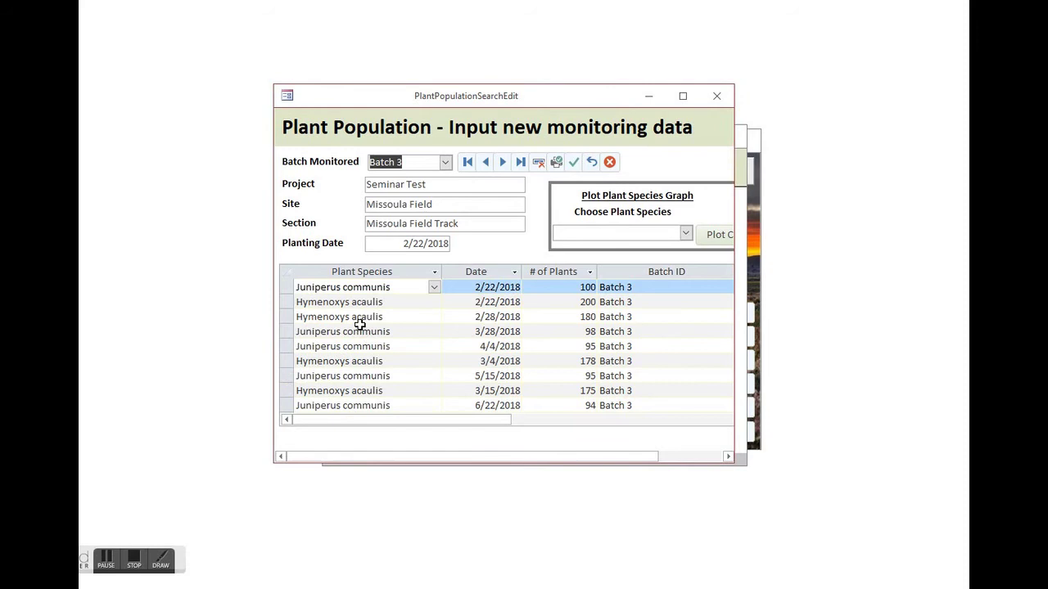
{"action": "left_click", "coordinate": [685, 234]}
{"action": "left_click", "coordinate": [665, 279]}
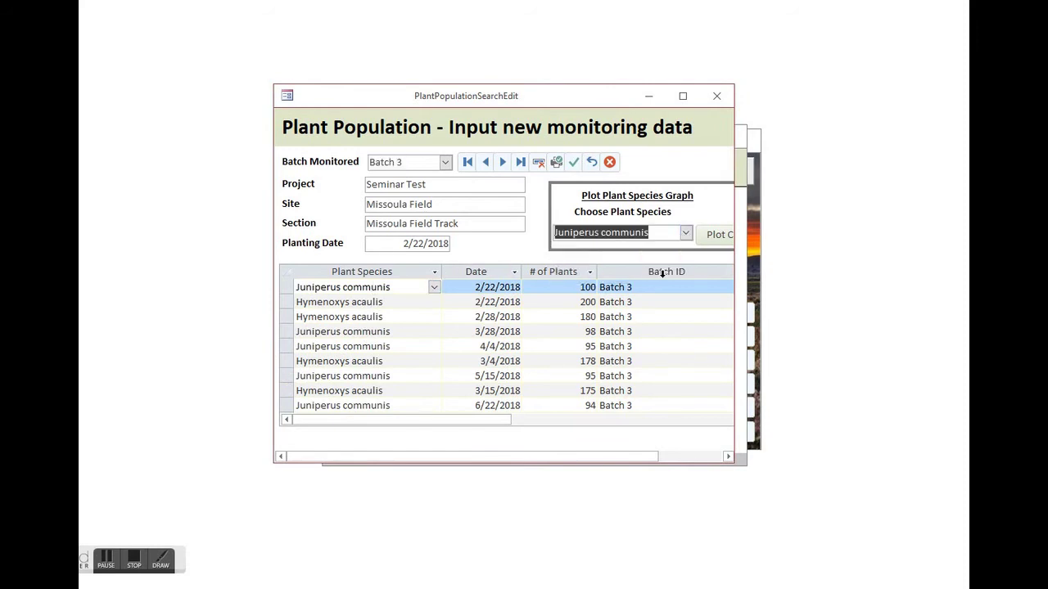
{"action": "left_click_drag", "start_coordinate": [734, 167], "coordinate": [803, 163]}
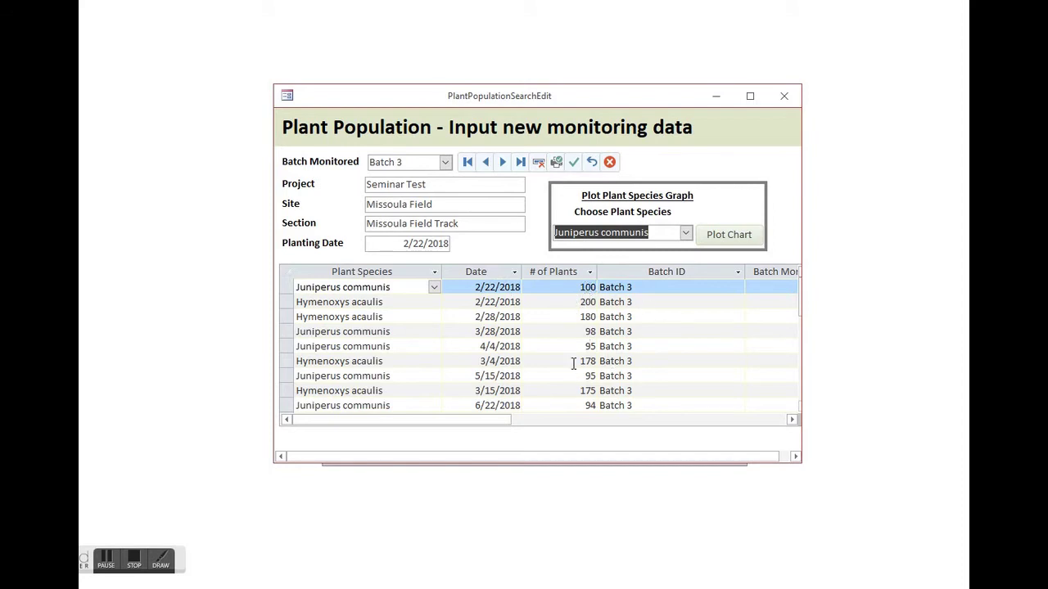
{"action": "left_click", "coordinate": [744, 235]}
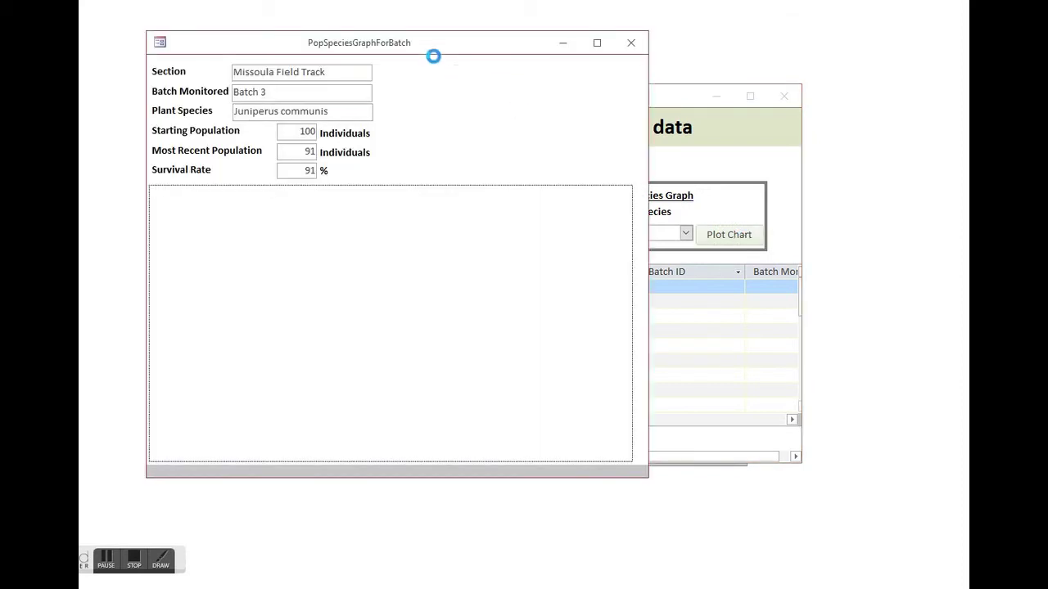
{"action": "left_click_drag", "start_coordinate": [422, 45], "coordinate": [577, 61]}
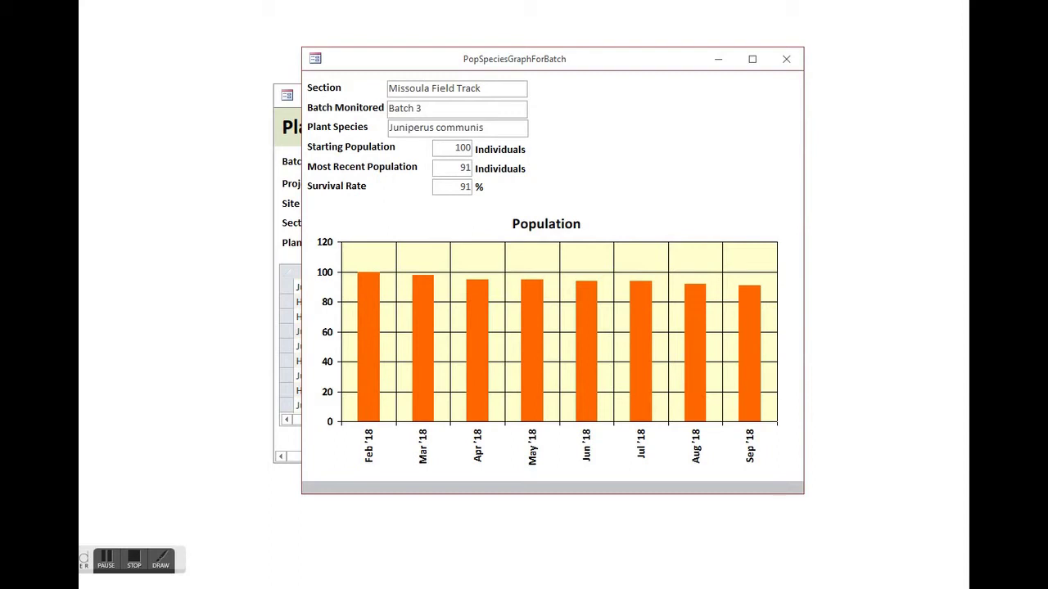
{"action": "left_click", "coordinate": [794, 61]}
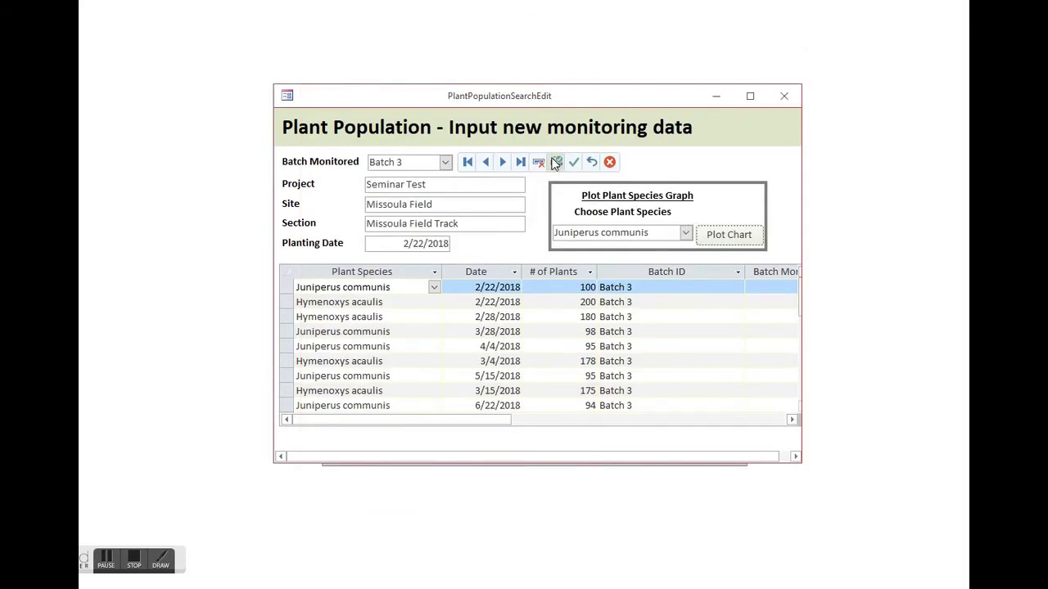
{"action": "left_click", "coordinate": [610, 166]}
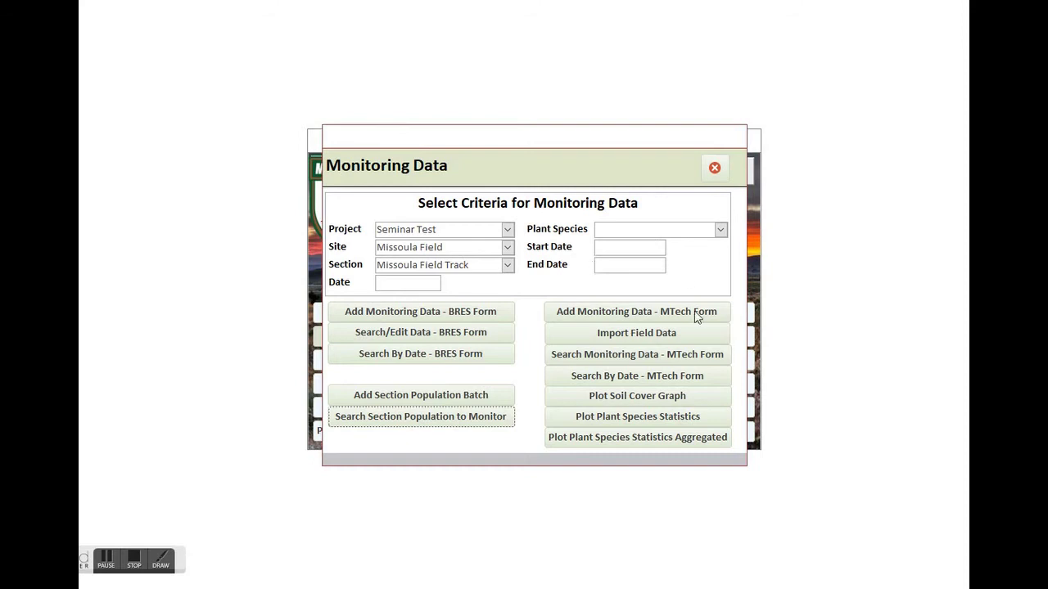
Set the monitoring criteria to the Anaconda Smelter Restoration project, Smelter Hill site and Hill - Northeast Slope section.
{"action": "left_click", "coordinate": [508, 230]}
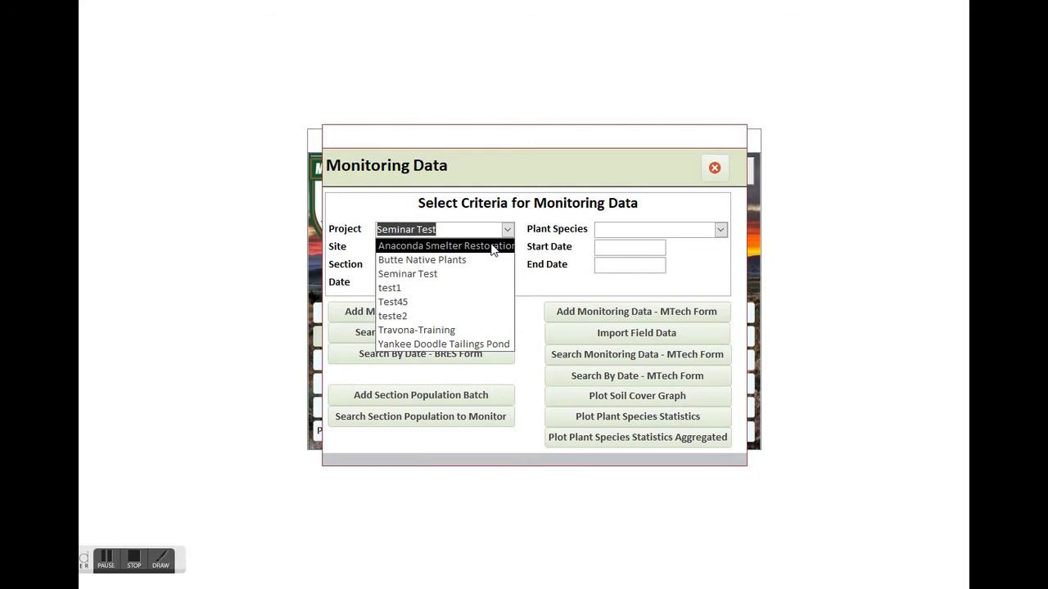
{"action": "left_click", "coordinate": [493, 246]}
{"action": "left_click", "coordinate": [504, 247]}
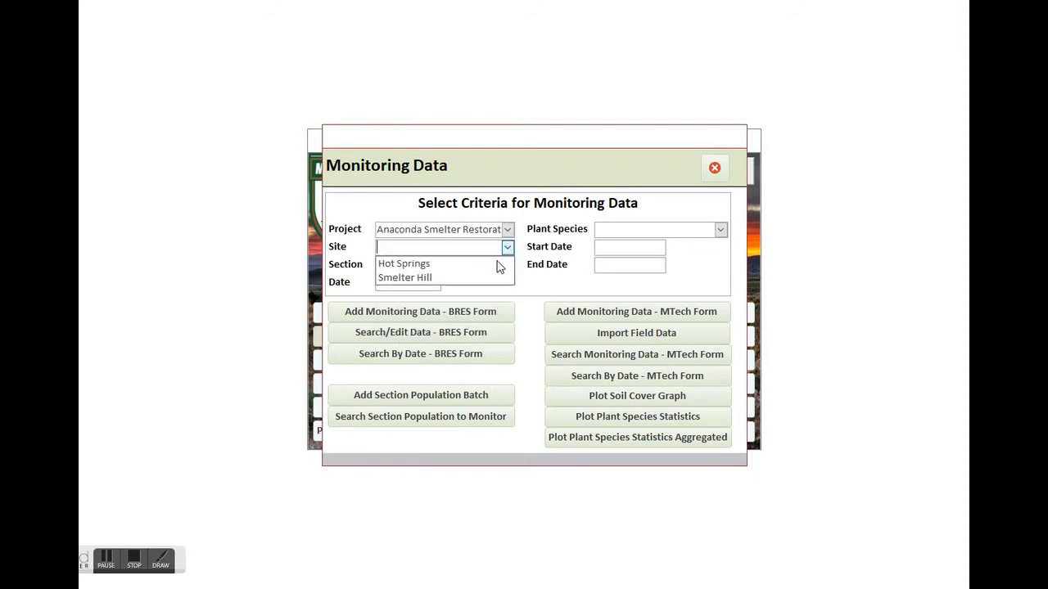
{"action": "left_click", "coordinate": [493, 278]}
{"action": "left_click", "coordinate": [506, 265]}
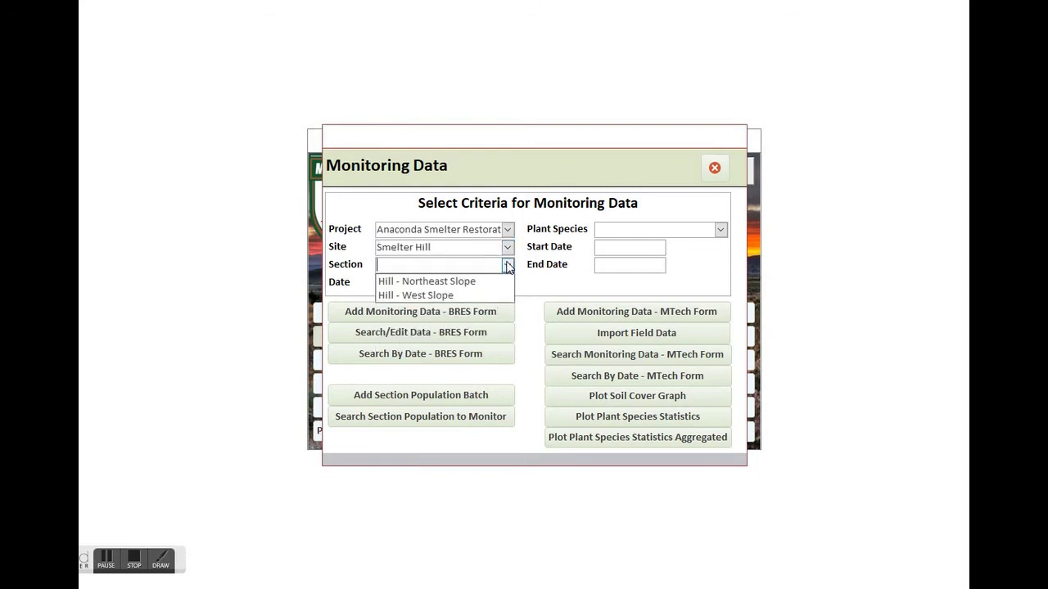
{"action": "left_click", "coordinate": [492, 281]}
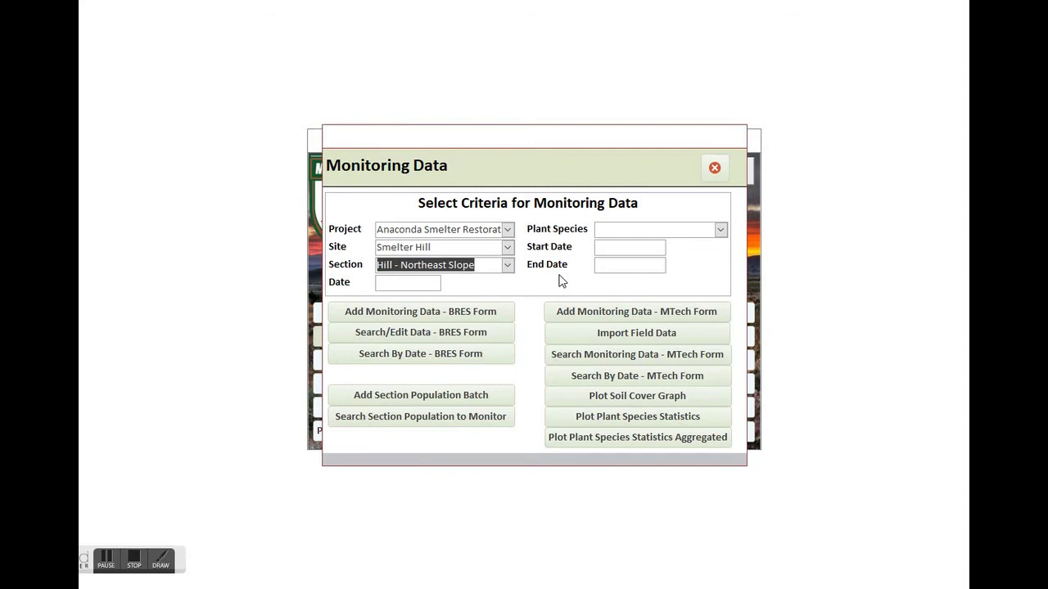
Search the MTech form monitoring data for the Hill - Northeast Slope section and close the form.
{"action": "left_click", "coordinate": [596, 357]}
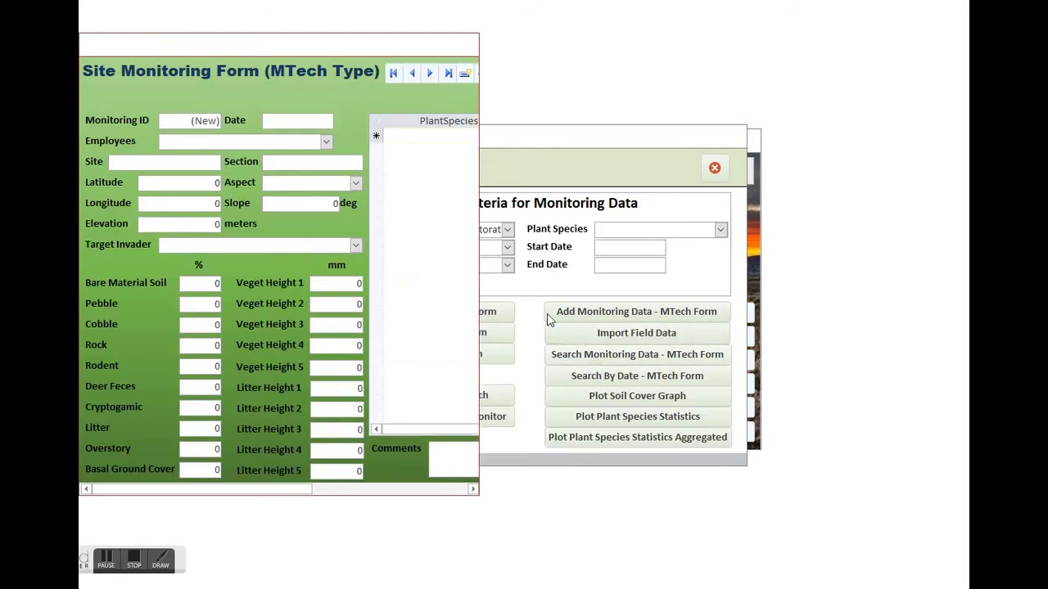
{"action": "left_click_drag", "start_coordinate": [449, 47], "coordinate": [513, 59]}
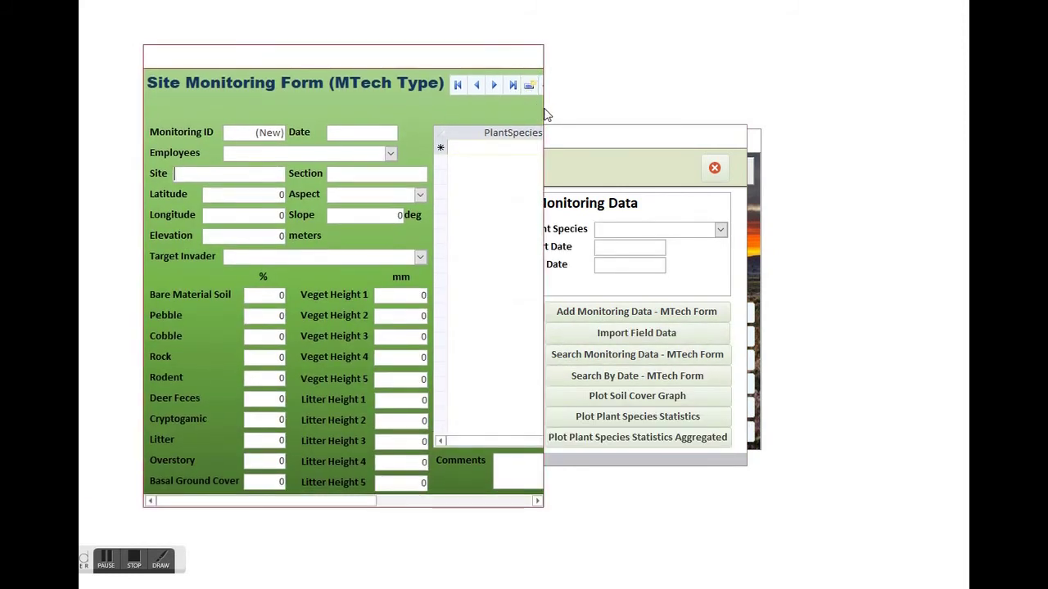
{"action": "right_click", "coordinate": [508, 64]}
{"action": "left_click", "coordinate": [542, 90]}
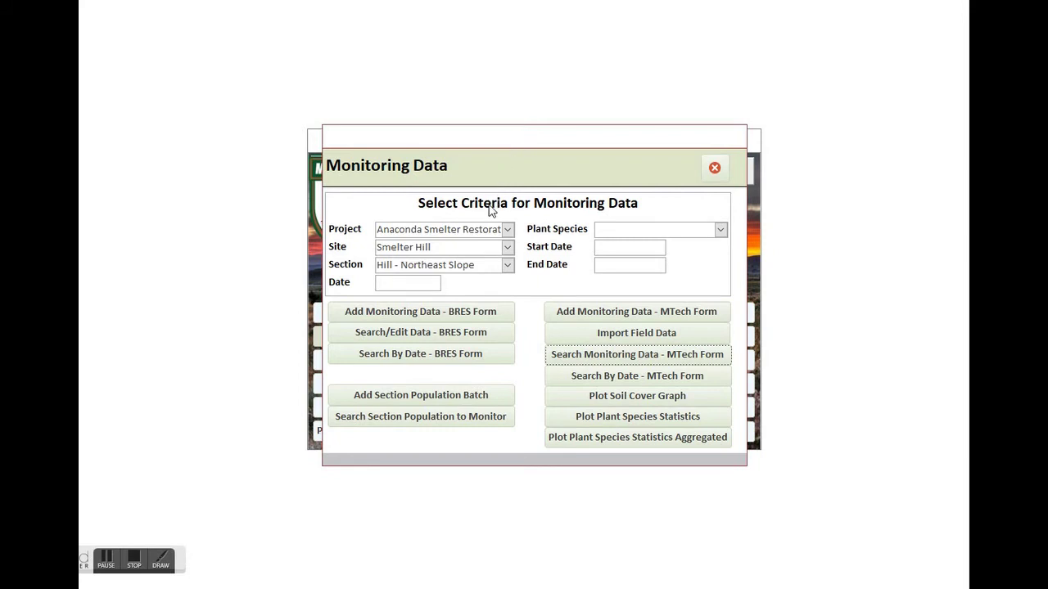
Set the monitoring criteria to the Butte Native Plants project, Sindicate Mine site and the southern edge and rock outcrop section.
{"action": "left_click", "coordinate": [508, 230]}
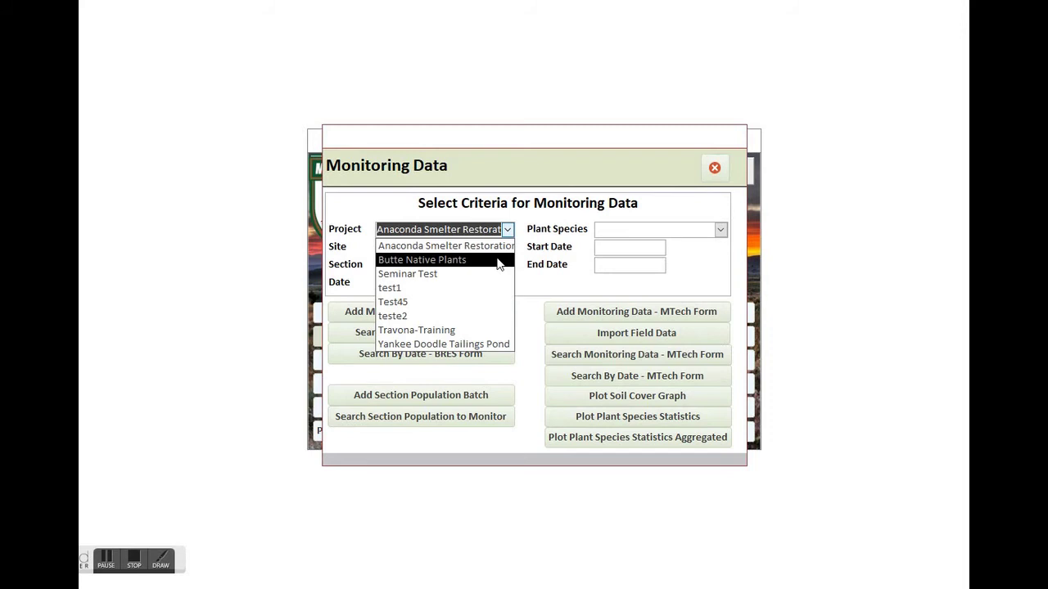
{"action": "left_click", "coordinate": [501, 259]}
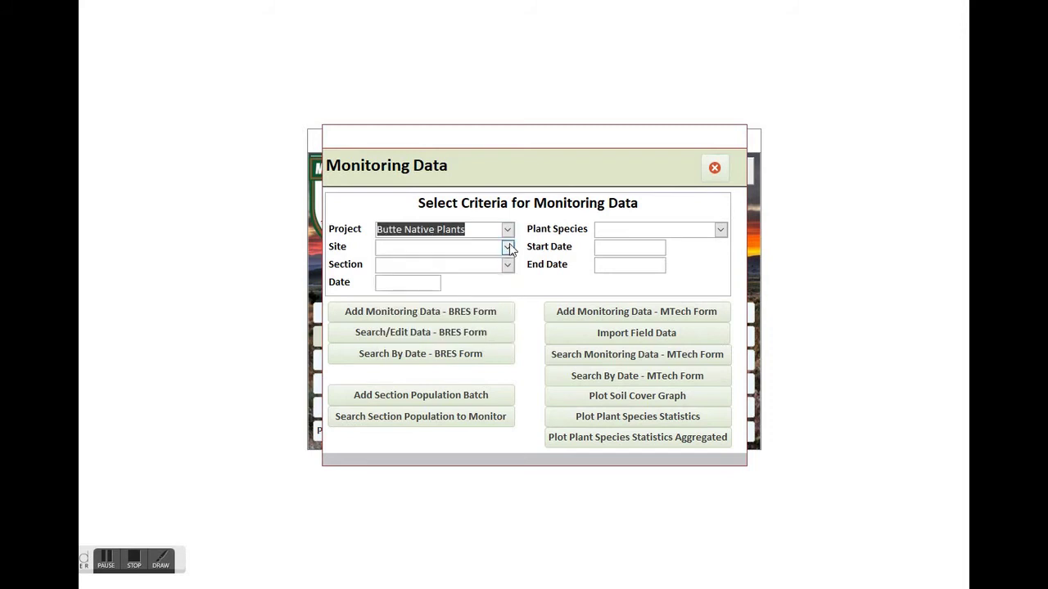
{"action": "left_click", "coordinate": [507, 247]}
{"action": "left_click", "coordinate": [507, 288]}
{"action": "left_click", "coordinate": [507, 265]}
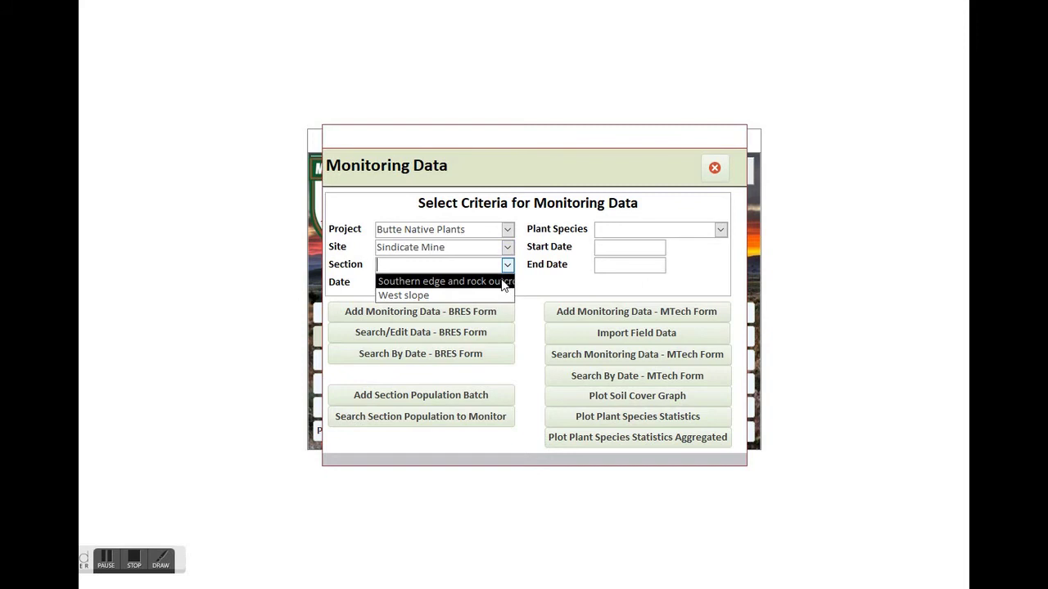
{"action": "left_click", "coordinate": [501, 281]}
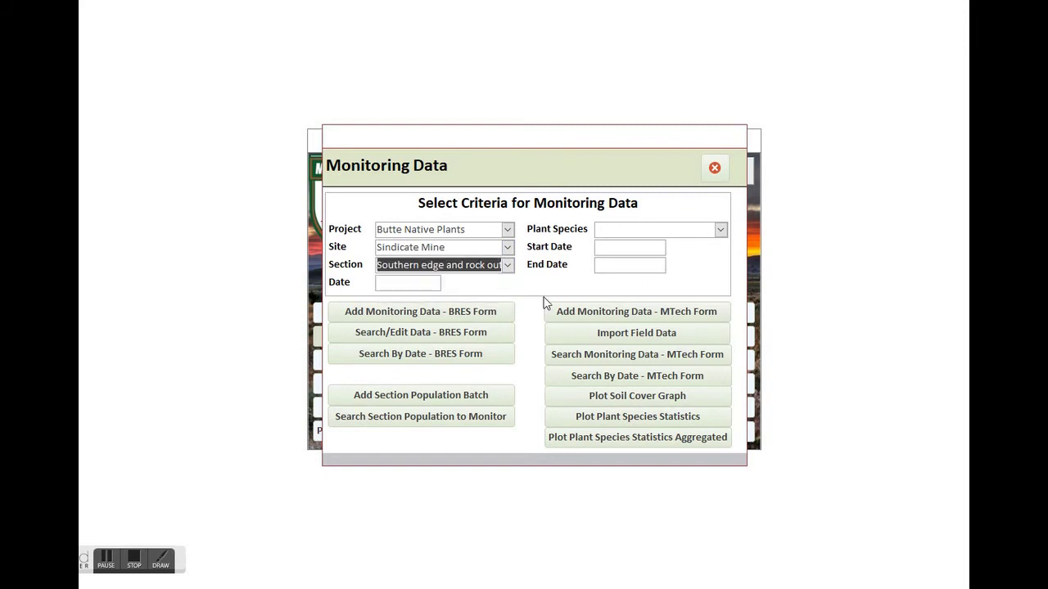
Search the Sindicate Mine section's MTech form monitoring data without a date and close the form.
{"action": "left_click", "coordinate": [587, 357]}
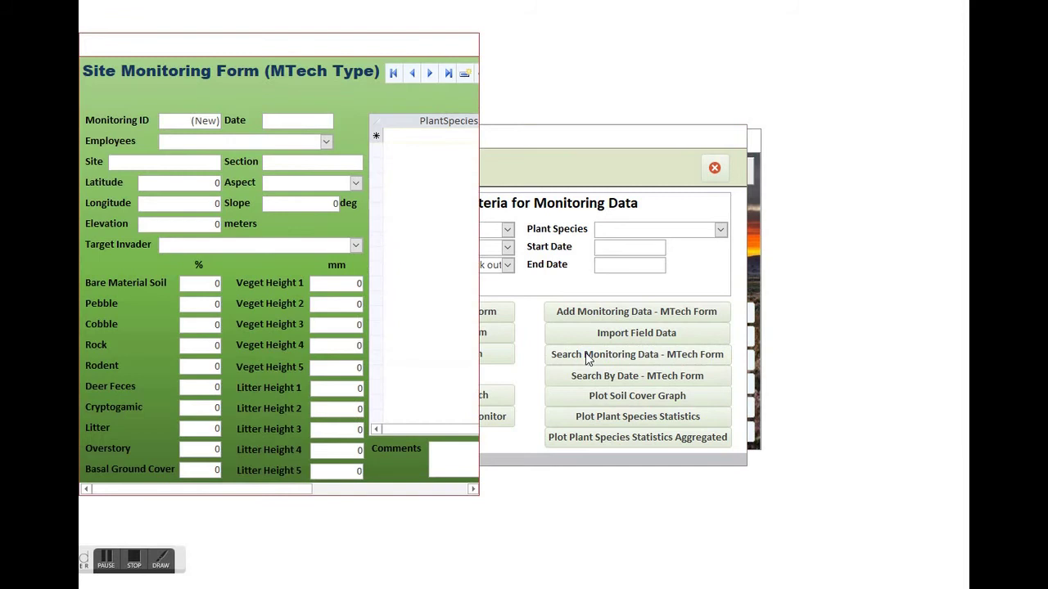
{"action": "right_click", "coordinate": [459, 50]}
{"action": "left_click", "coordinate": [491, 72]}
Search the section's MTech form monitoring data for the date 15/10/2017 and widen the form to show the whole record.
{"action": "left_click", "coordinate": [413, 282]}
{"action": "left_click", "coordinate": [391, 283]}
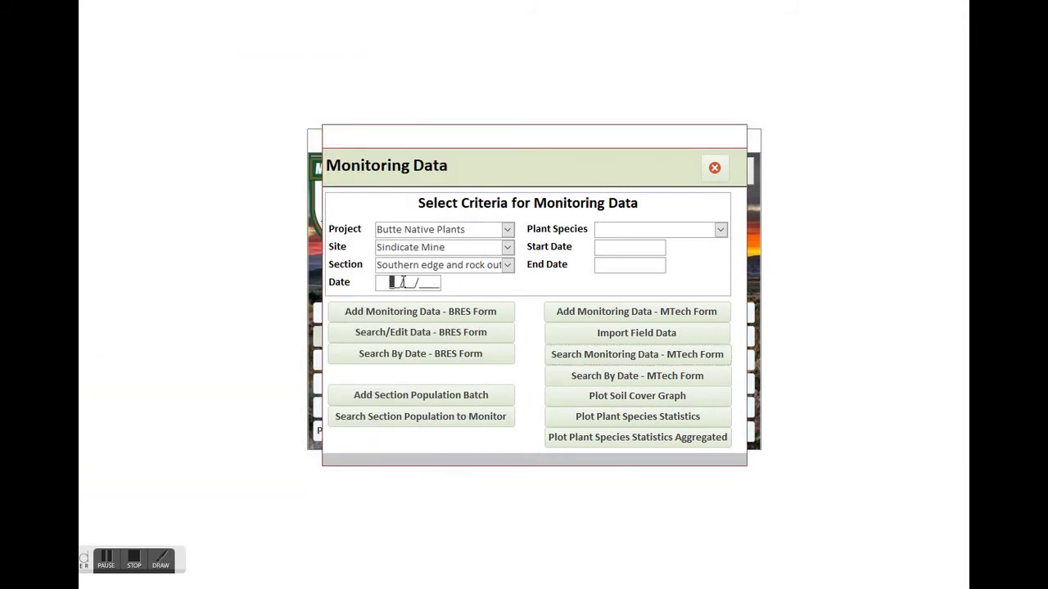
{"action": "type", "text": "15/10/2017"}
{"action": "left_click", "coordinate": [667, 361]}
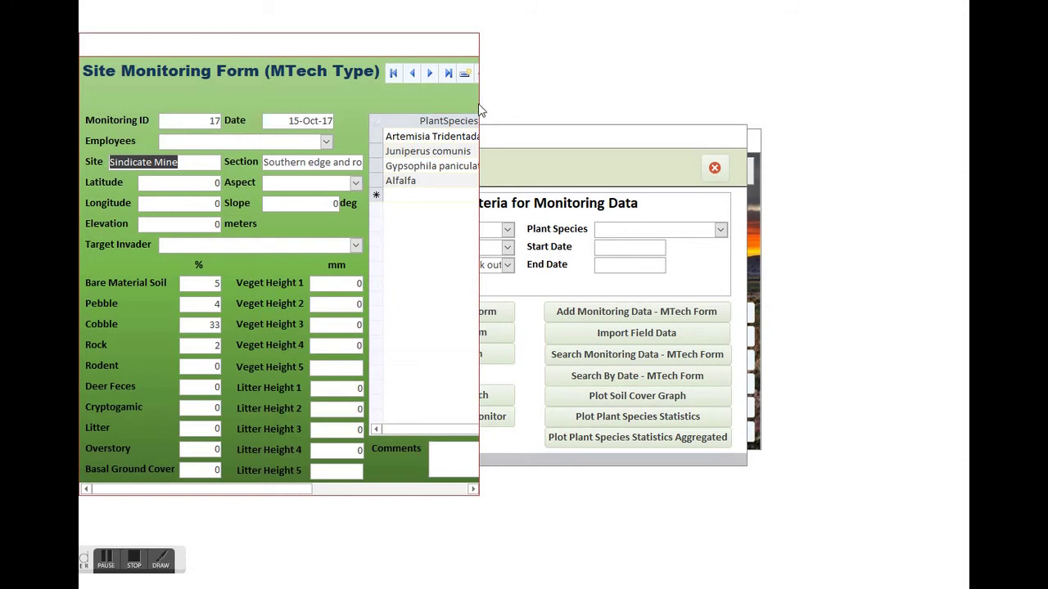
{"action": "left_click_drag", "start_coordinate": [481, 106], "coordinate": [770, 86]}
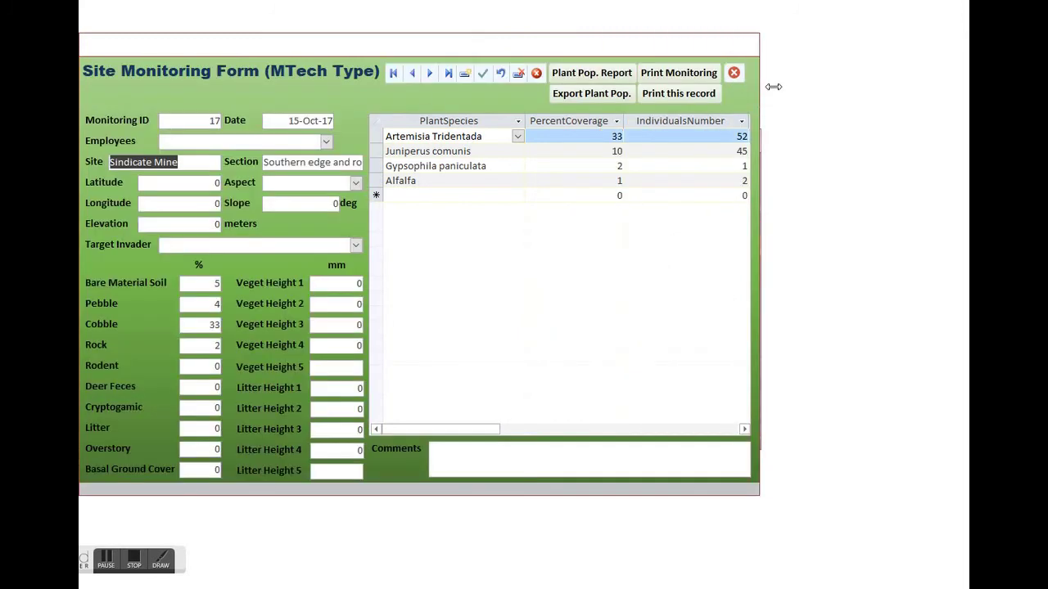
{"action": "left_click_drag", "start_coordinate": [402, 51], "coordinate": [488, 81]}
View the available employees for the monitoring record without choosing one.
{"action": "left_click", "coordinate": [362, 156]}
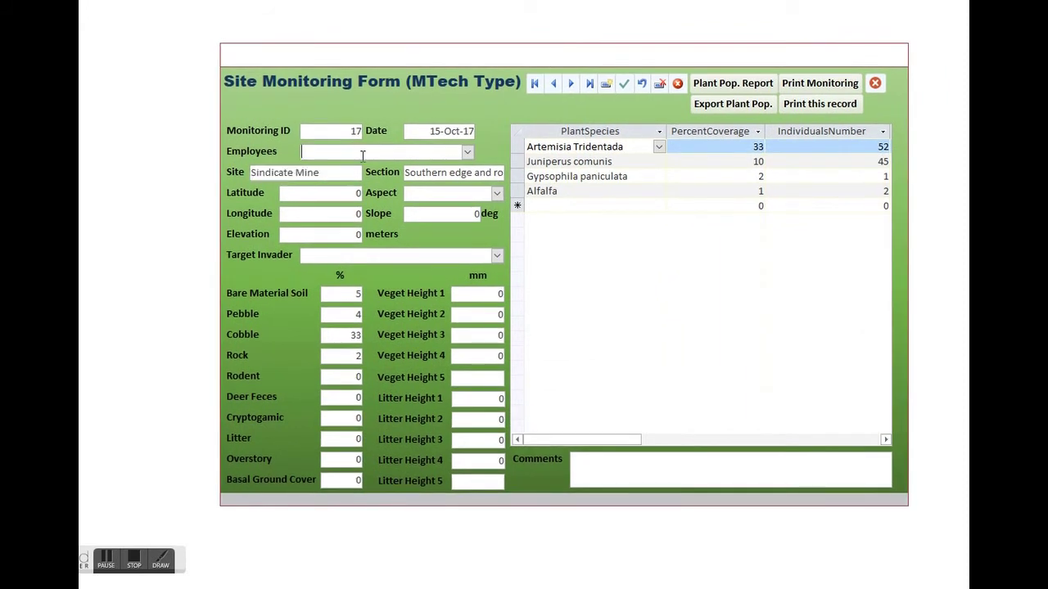
{"action": "left_click", "coordinate": [468, 152]}
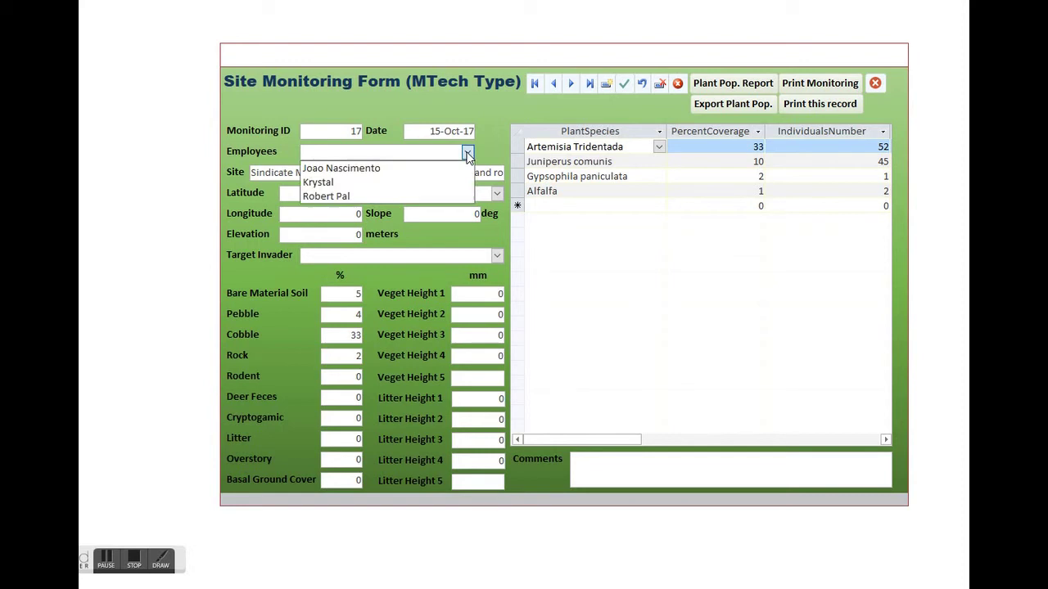
{"action": "left_click", "coordinate": [469, 154]}
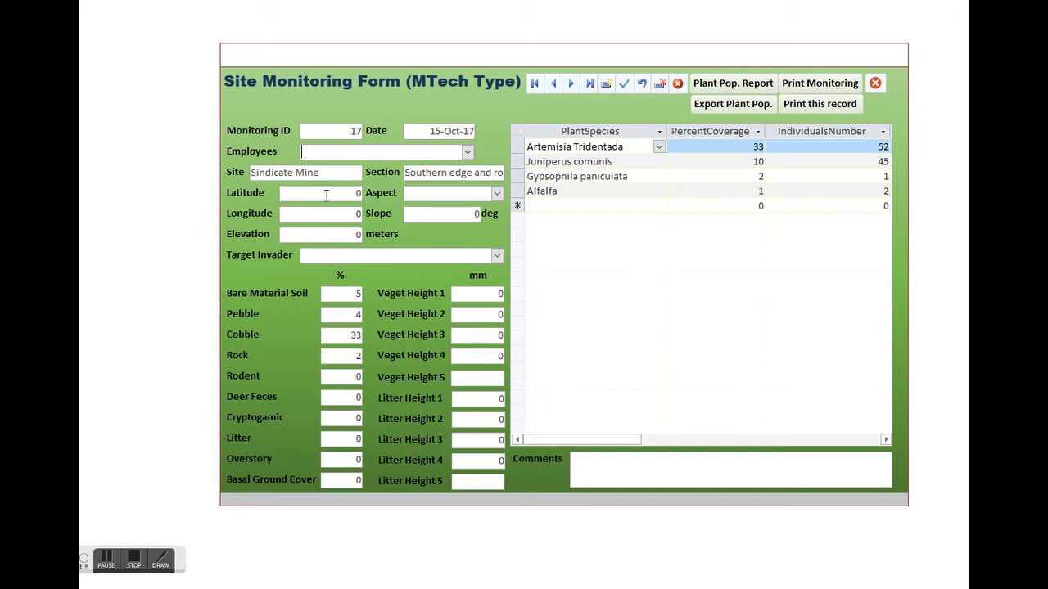
Set the monitoring record's aspect to South and assign an employee, checking the target invader choices without picking one.
{"action": "left_click", "coordinate": [331, 230]}
{"action": "left_click", "coordinate": [497, 256]}
{"action": "left_click", "coordinate": [497, 257]}
{"action": "left_click", "coordinate": [496, 195]}
{"action": "left_click", "coordinate": [480, 223]}
{"action": "left_click", "coordinate": [469, 152]}
{"action": "left_click", "coordinate": [422, 167]}
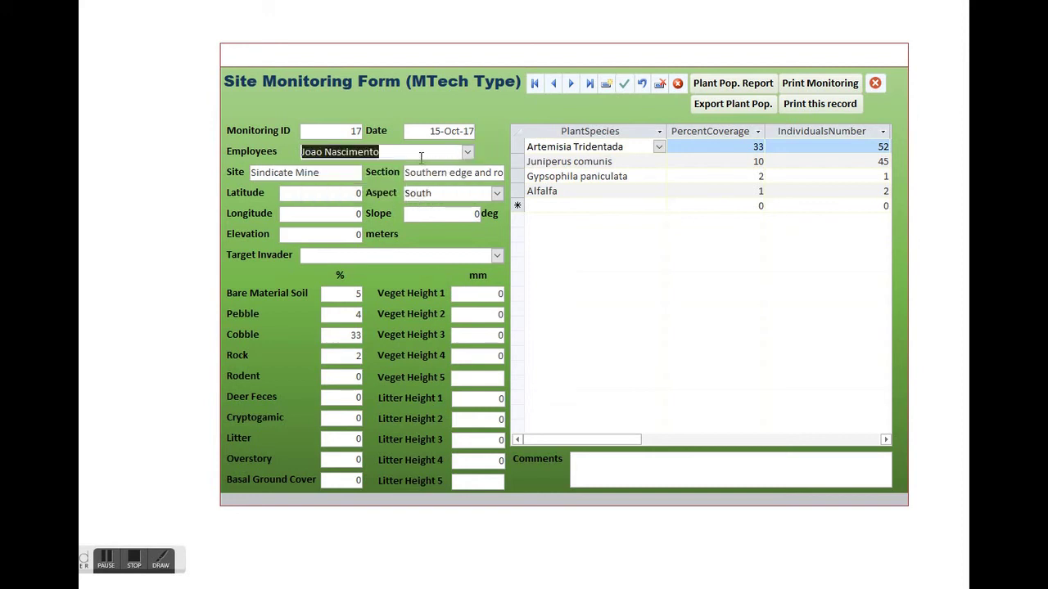
{"action": "left_click", "coordinate": [461, 132]}
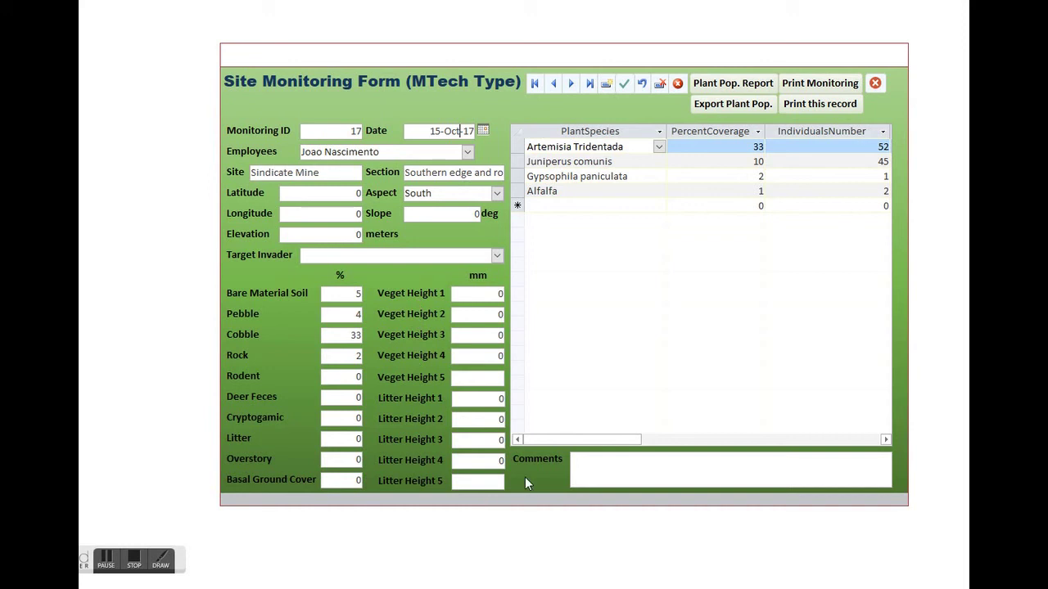
Review the record's plant population report in a widened window, and view the plant population export formats without exporting.
{"action": "left_click", "coordinate": [733, 86]}
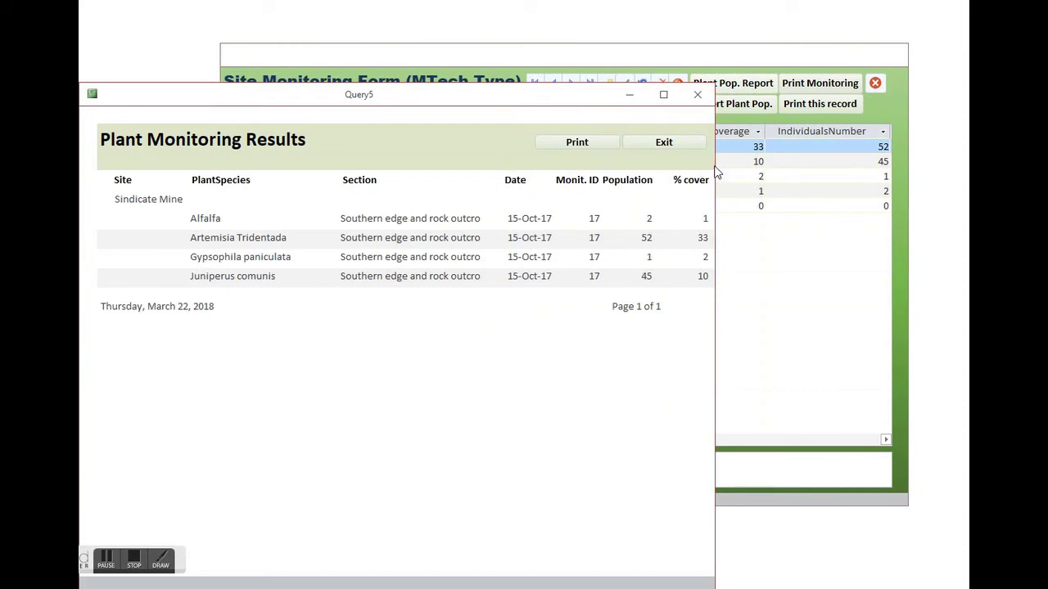
{"action": "left_click_drag", "start_coordinate": [715, 171], "coordinate": [737, 175]}
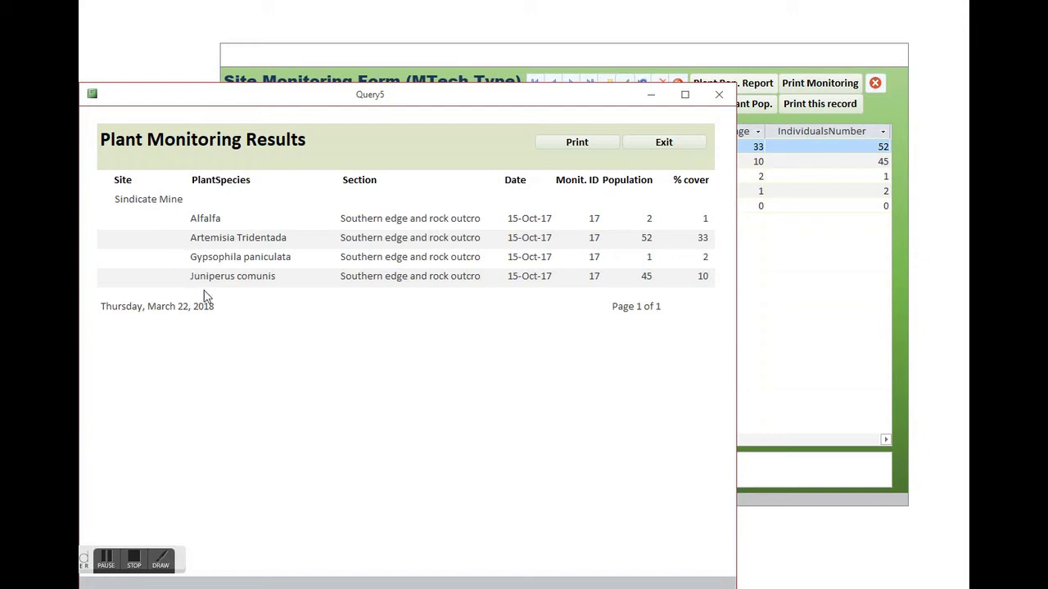
{"action": "left_click", "coordinate": [656, 144]}
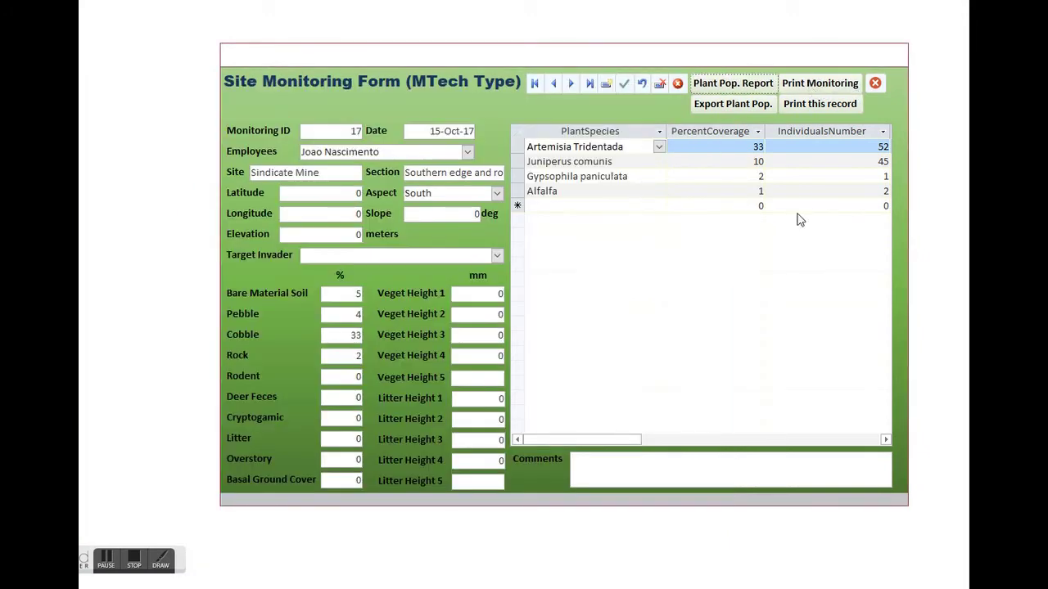
{"action": "left_click", "coordinate": [743, 109]}
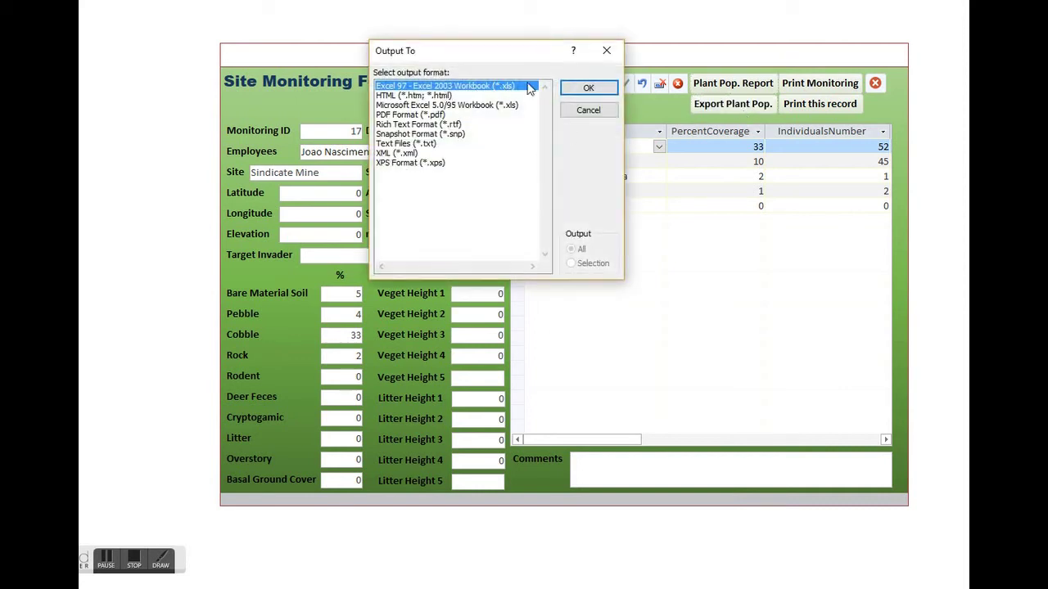
{"action": "left_click", "coordinate": [584, 111]}
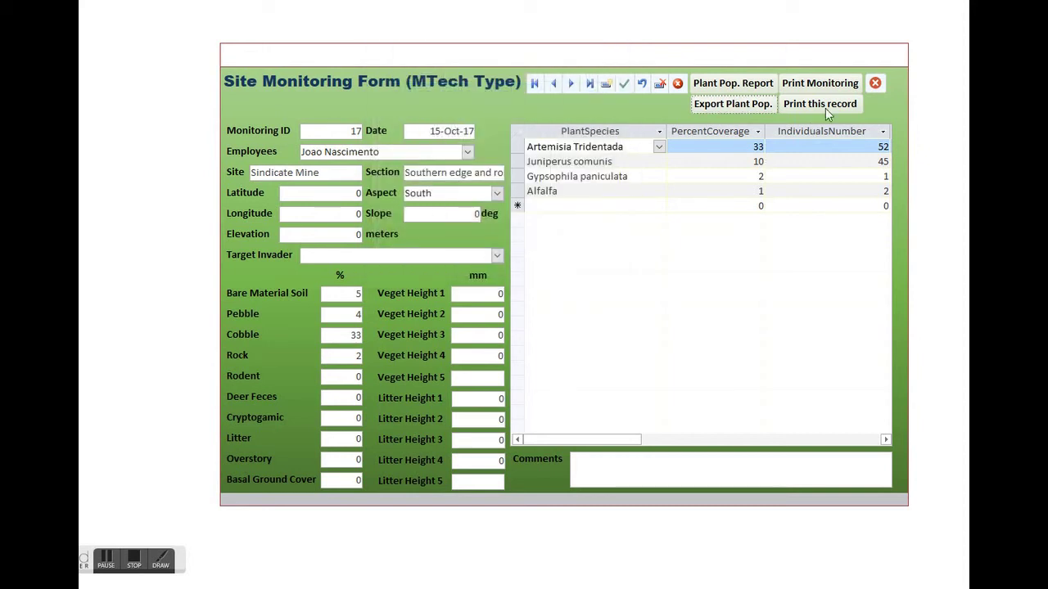
Browse one record forward and back in the site monitoring data, and close the form.
{"action": "left_click", "coordinate": [572, 85]}
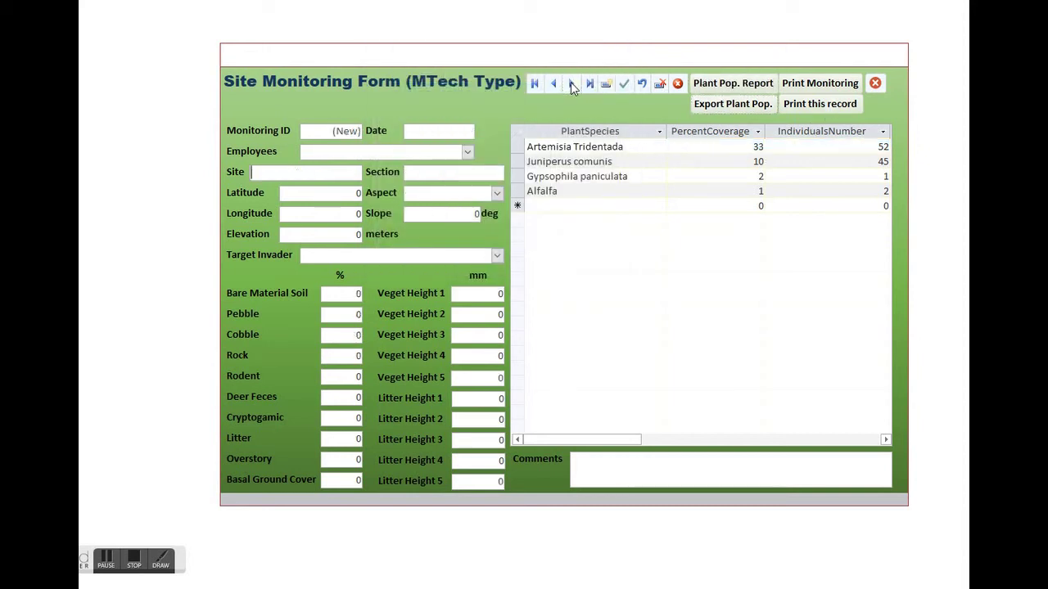
{"action": "left_click", "coordinate": [551, 85]}
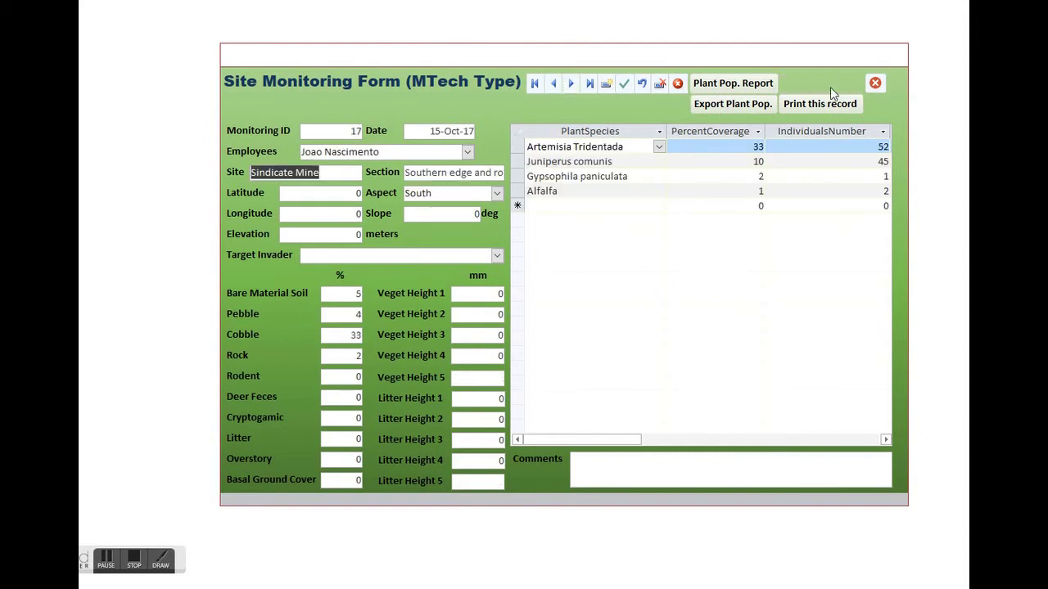
{"action": "left_click", "coordinate": [874, 83]}
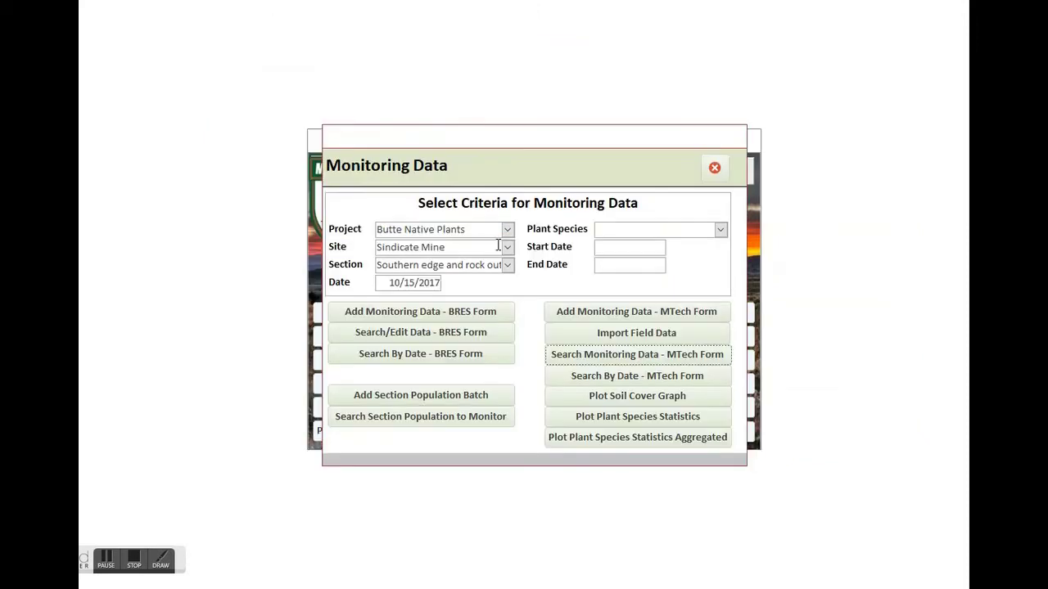
Search the section's MTech form monitoring data for the date 11/15/2017, widen the form to review the record, and close it.
{"action": "left_click", "coordinate": [397, 283]}
{"action": "type", "text": "1"}
{"action": "left_click", "coordinate": [655, 357]}
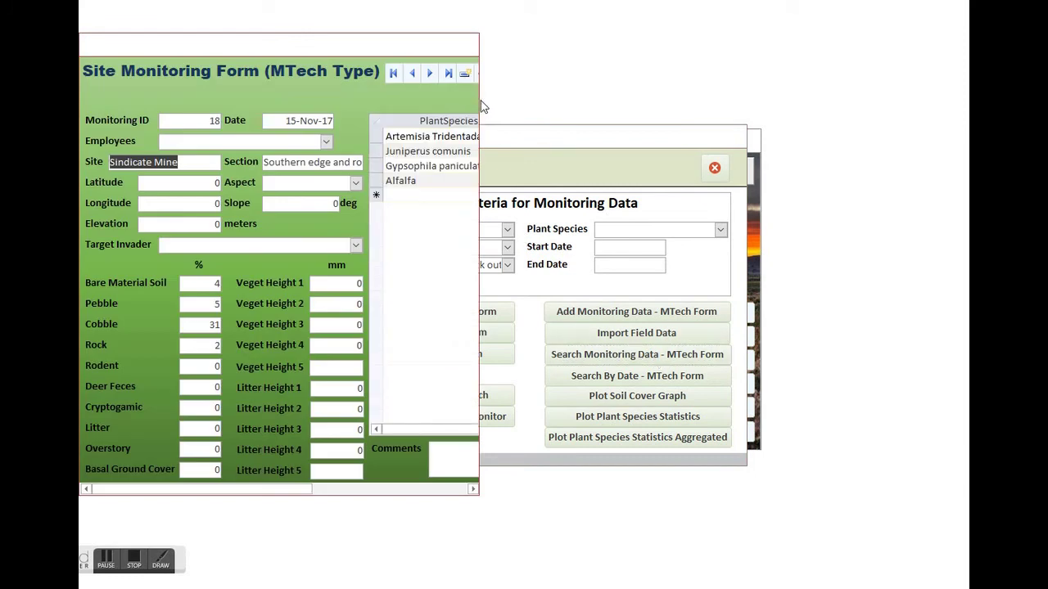
{"action": "left_click_drag", "start_coordinate": [482, 100], "coordinate": [764, 104]}
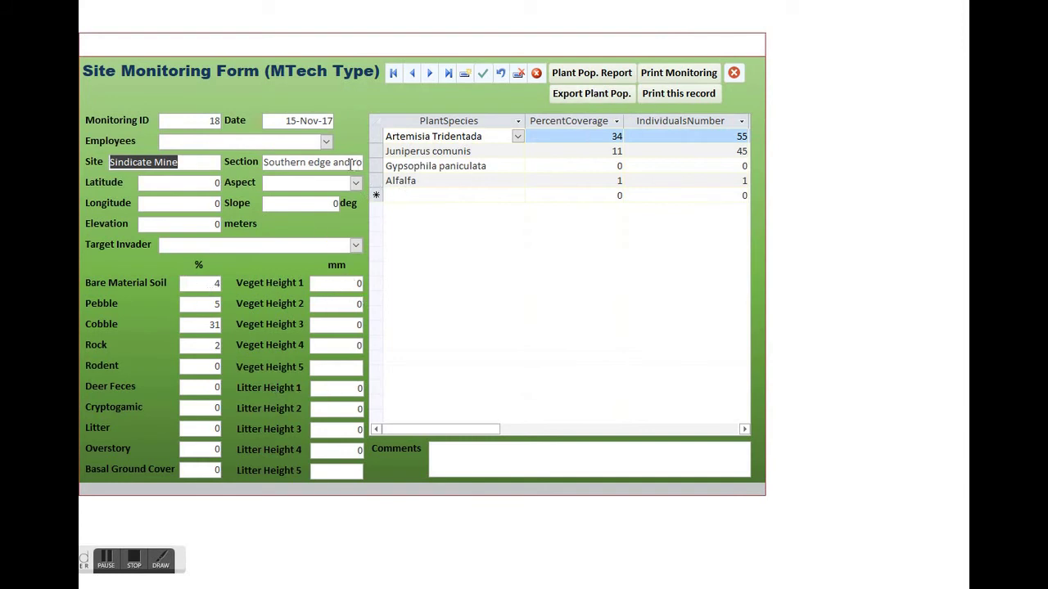
{"action": "left_click", "coordinate": [733, 73]}
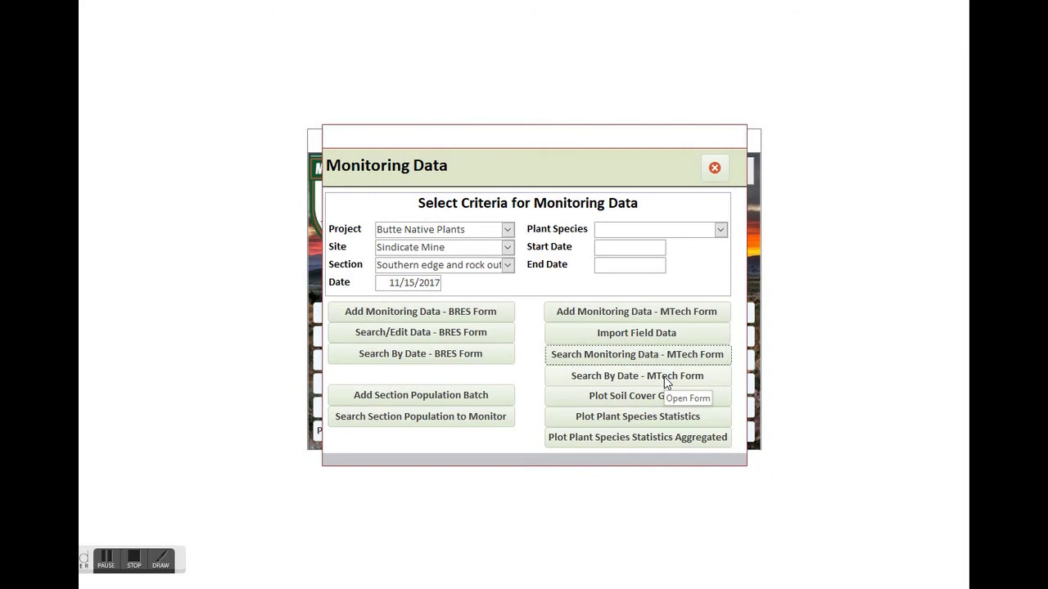
Set the monitoring criteria to the Anaconda Smelter Restoration project, Smelter Hill site and Hill - Northeast Slope section.
{"action": "left_click", "coordinate": [508, 230]}
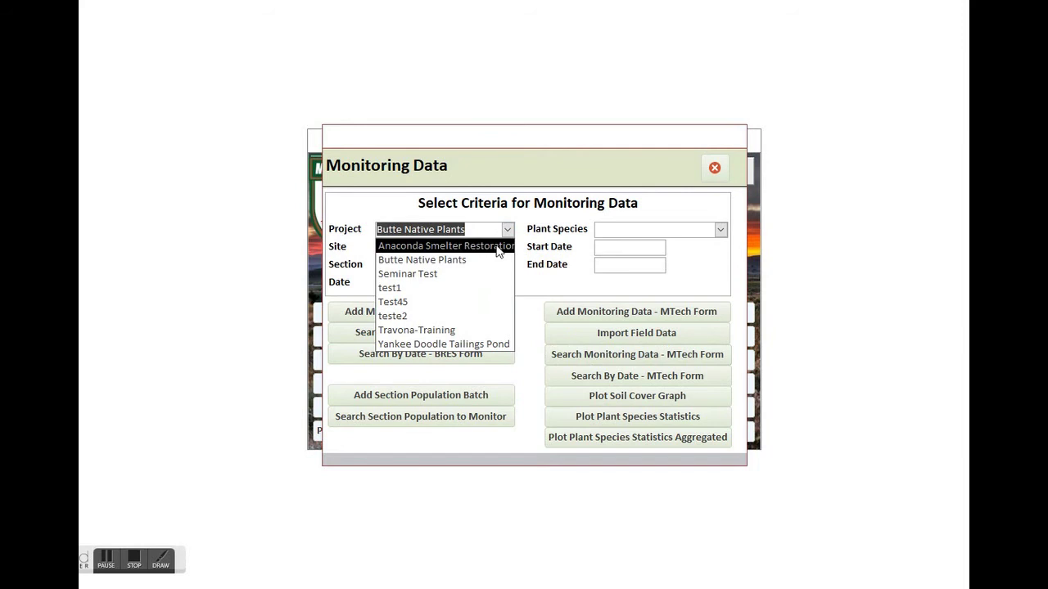
{"action": "left_click", "coordinate": [497, 248]}
{"action": "left_click", "coordinate": [506, 248]}
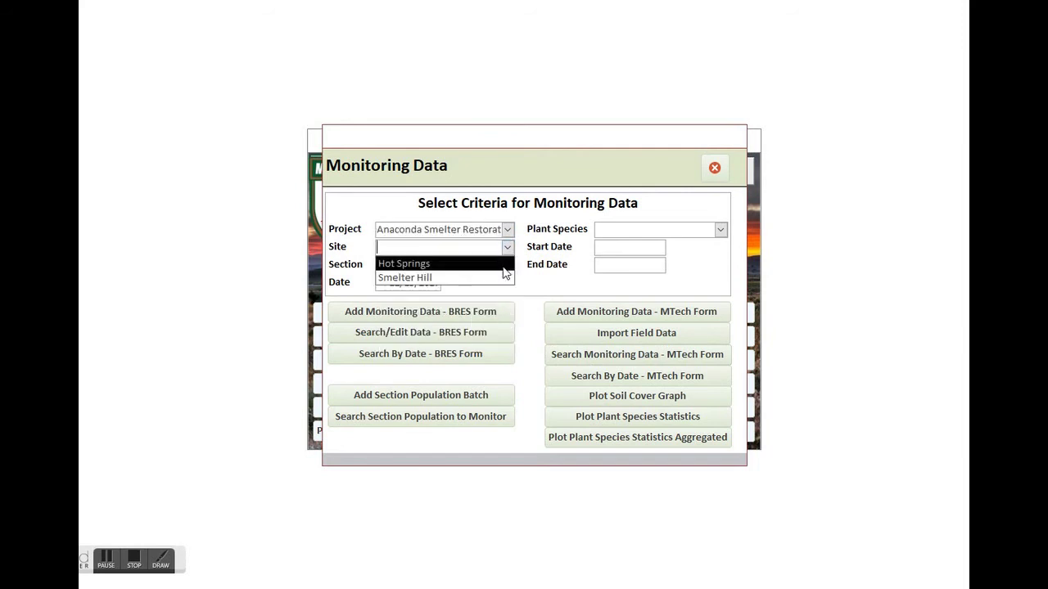
{"action": "left_click", "coordinate": [502, 279]}
{"action": "left_click", "coordinate": [507, 265]}
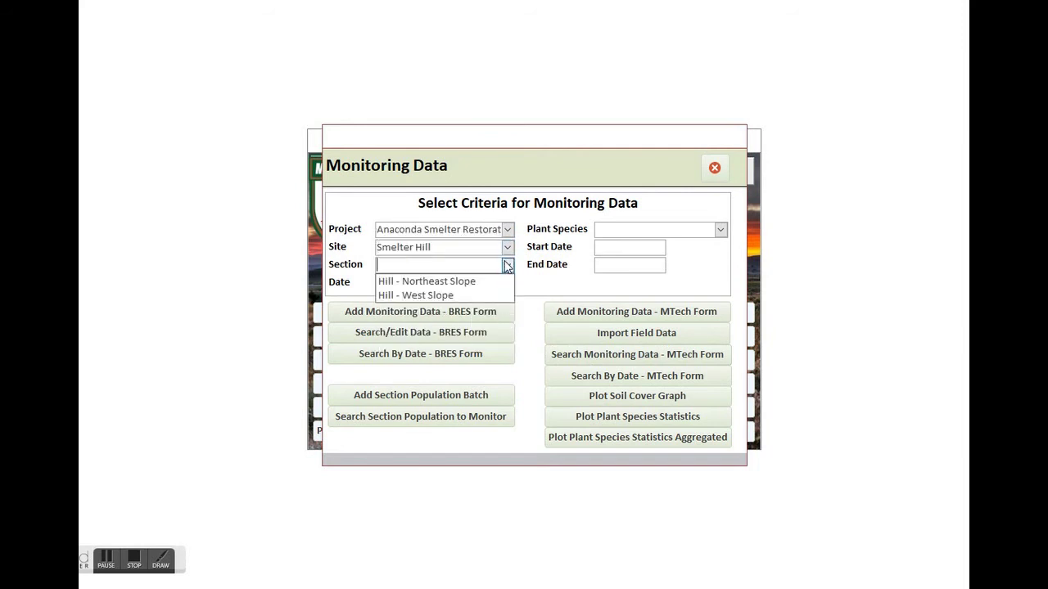
{"action": "left_click", "coordinate": [491, 282]}
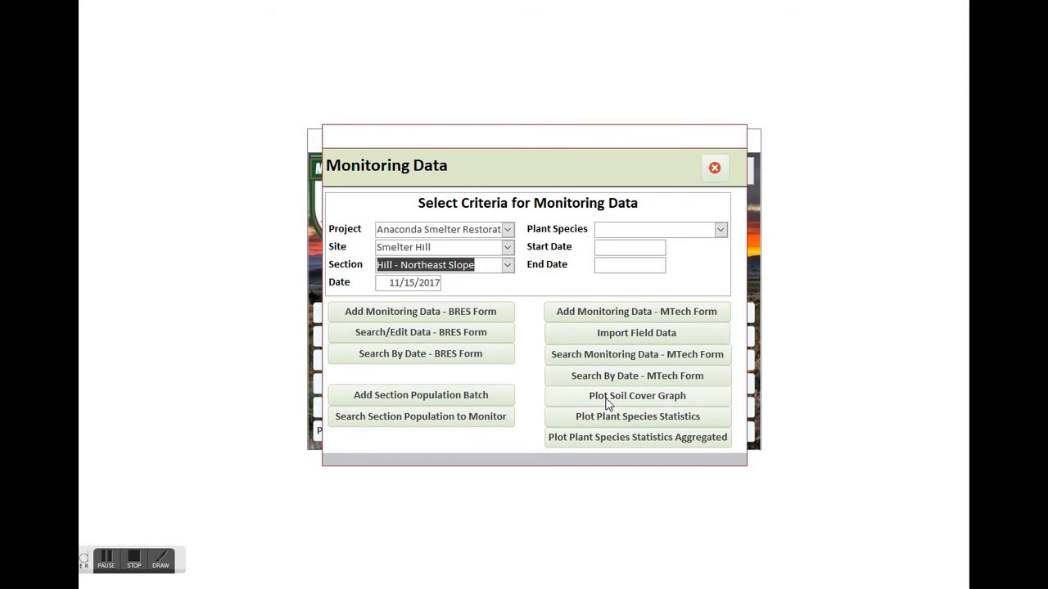
Clear the date criterion and plot the soil cover graph for the Hill - Northeast Slope section, moving its window into clear view.
{"action": "left_click_drag", "start_coordinate": [385, 283], "coordinate": [461, 283]}
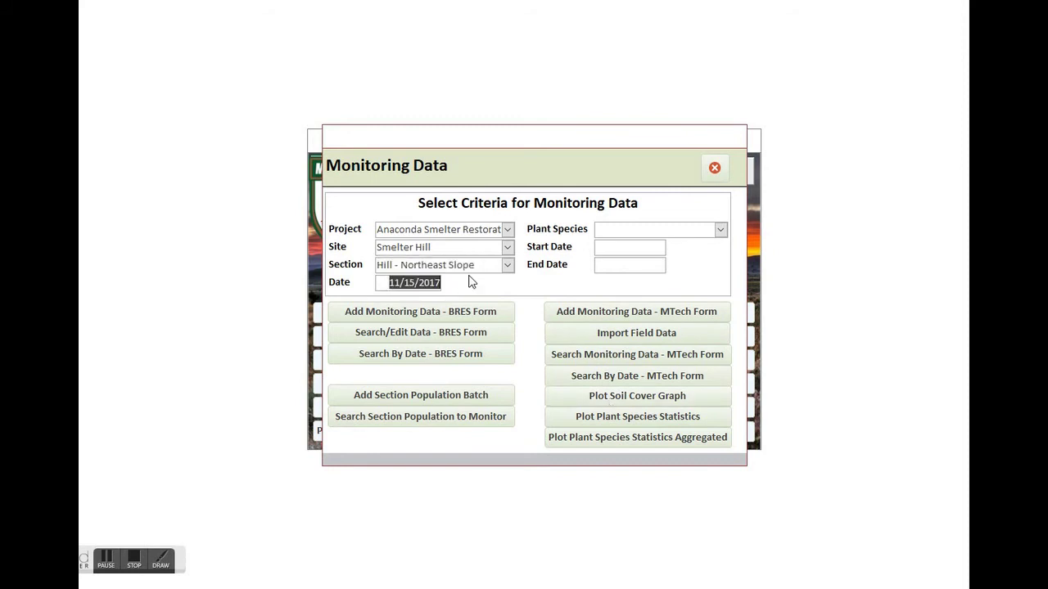
{"action": "key", "text": "Delete"}
{"action": "left_click", "coordinate": [583, 401]}
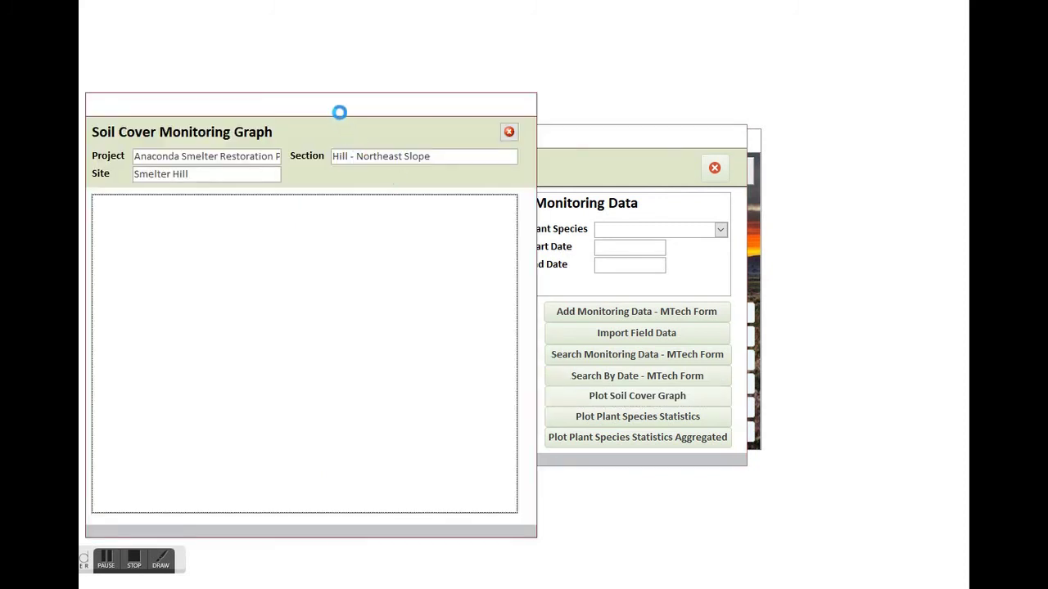
{"action": "left_click_drag", "start_coordinate": [341, 108], "coordinate": [574, 82]}
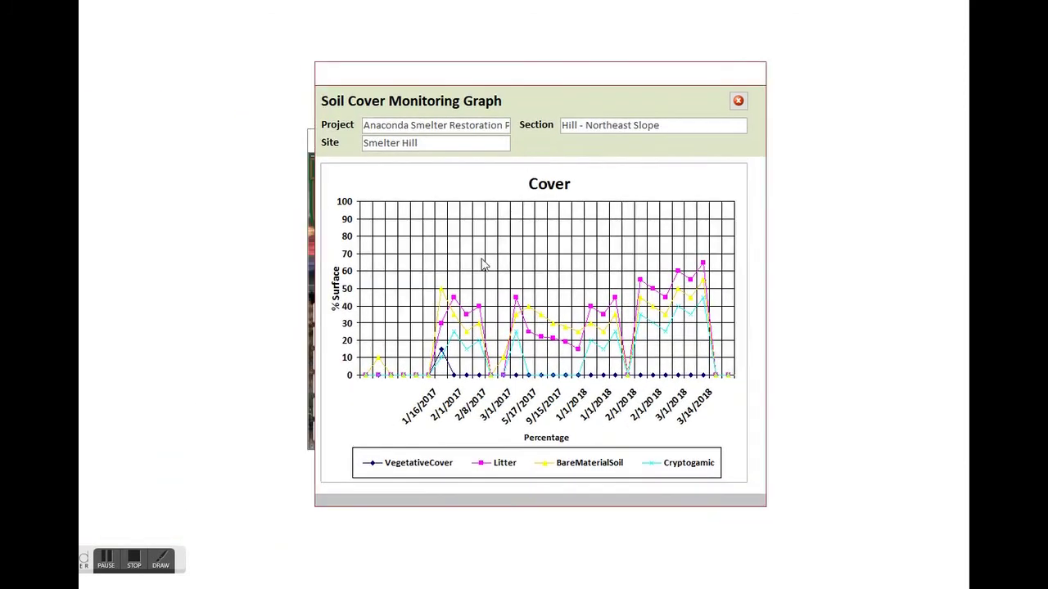